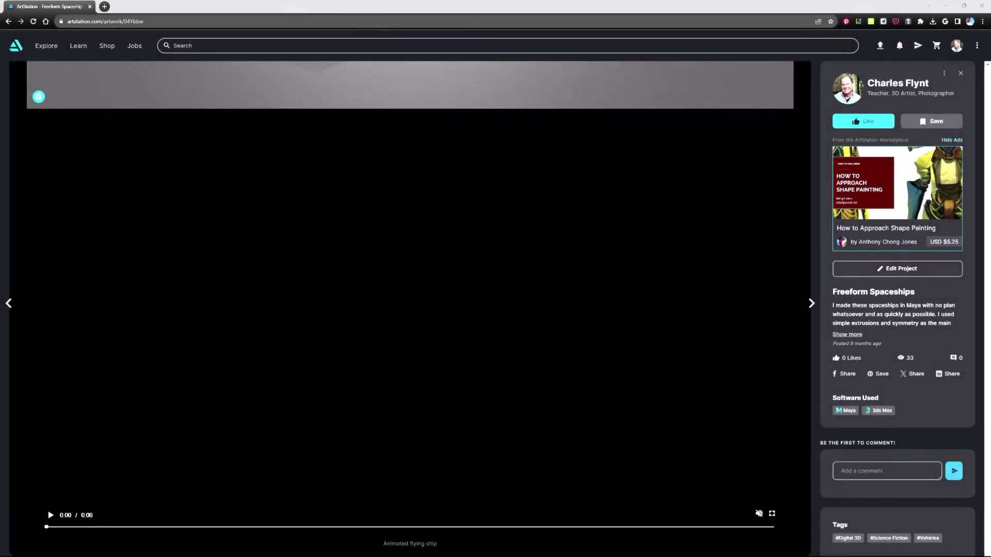
- Start the 'Freeform Spaceships' flying-ship video on its ArtStation page
click(49, 516)
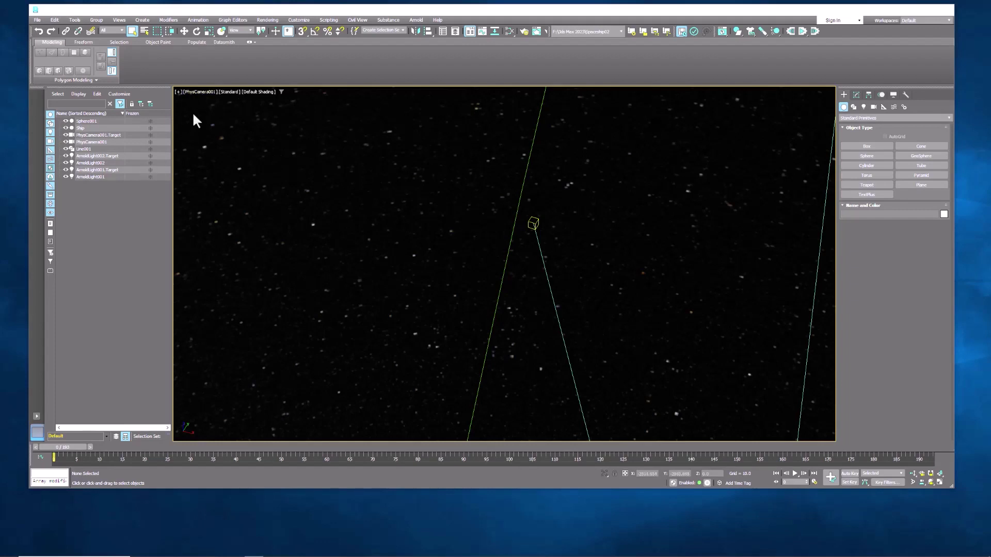
- Switch the viewport from PhysCamera001 to Perspective and frame the spaceship
click(201, 92)
click(243, 119)
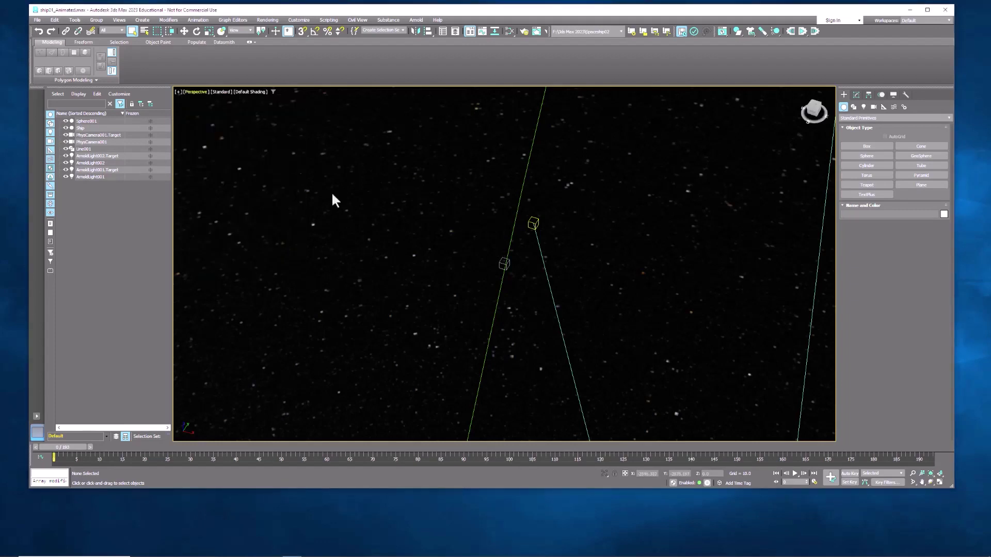
scroll(539, 305, down, 5)
scroll(540, 304, up, 2)
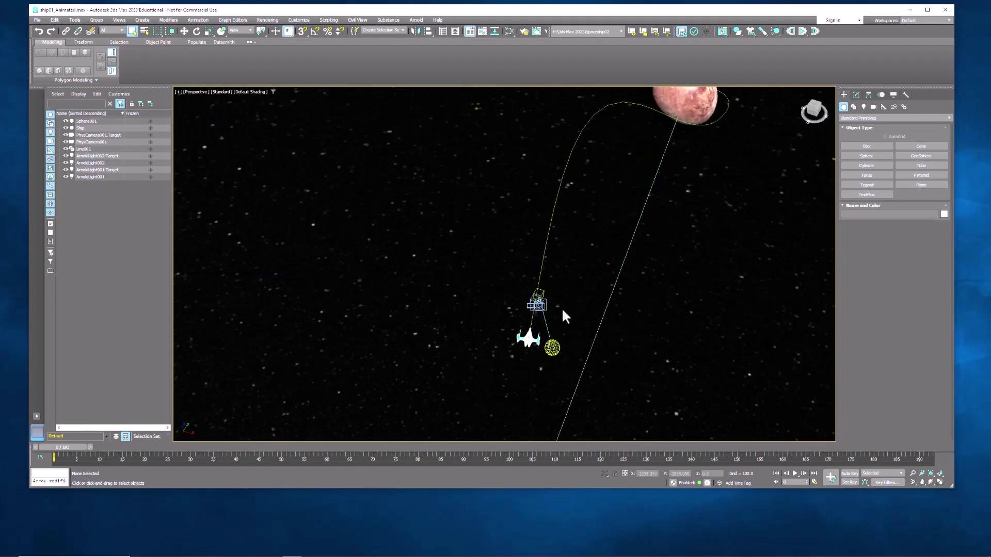
click(534, 342)
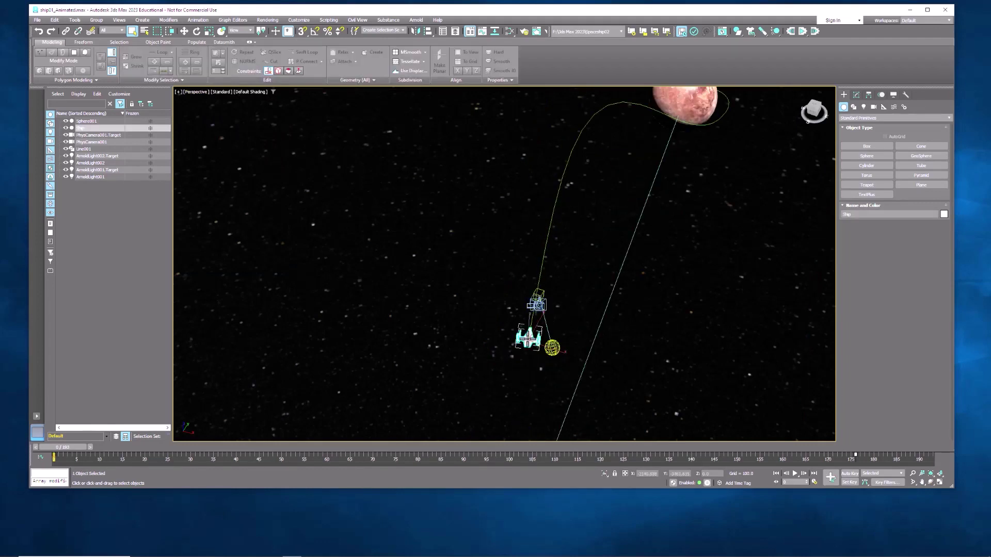
key(z)
scroll(633, 324, down, 6)
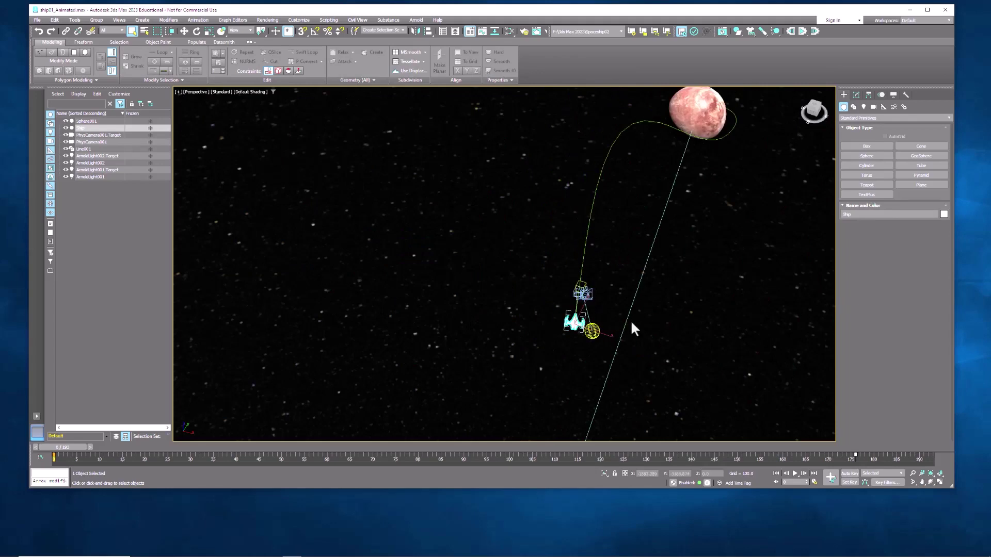
- Inspect PhysCamera001 and ArnoldLight002 while scrubbing the animation through frames 10–39
alt+middle_drag(634, 329, 370, 259)
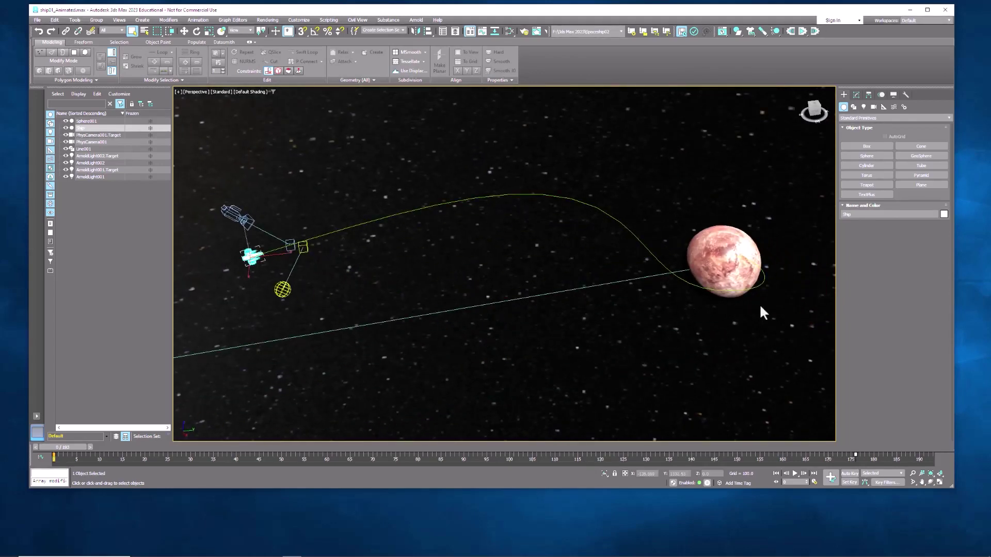
middle_drag(466, 237, 478, 232)
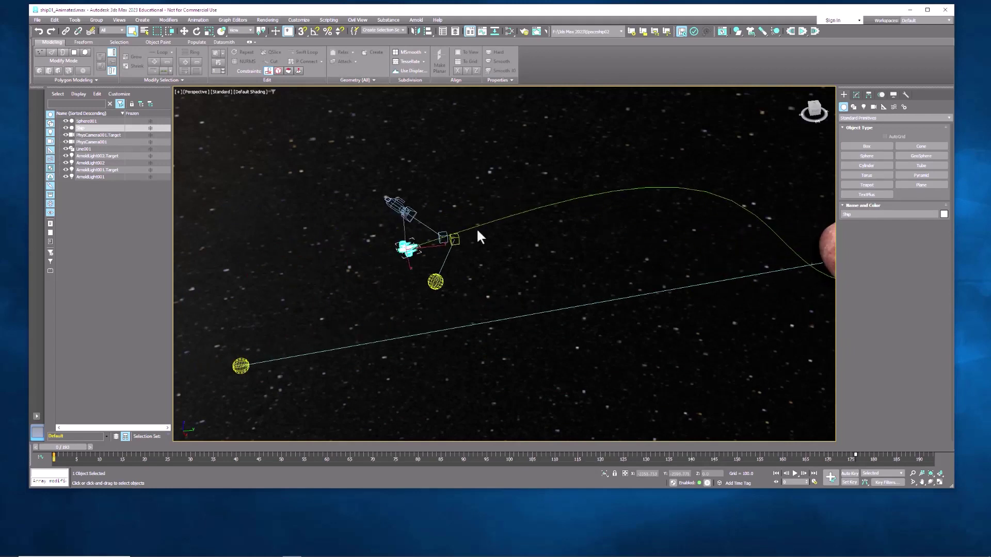
click(405, 211)
drag(58, 448, 106, 521)
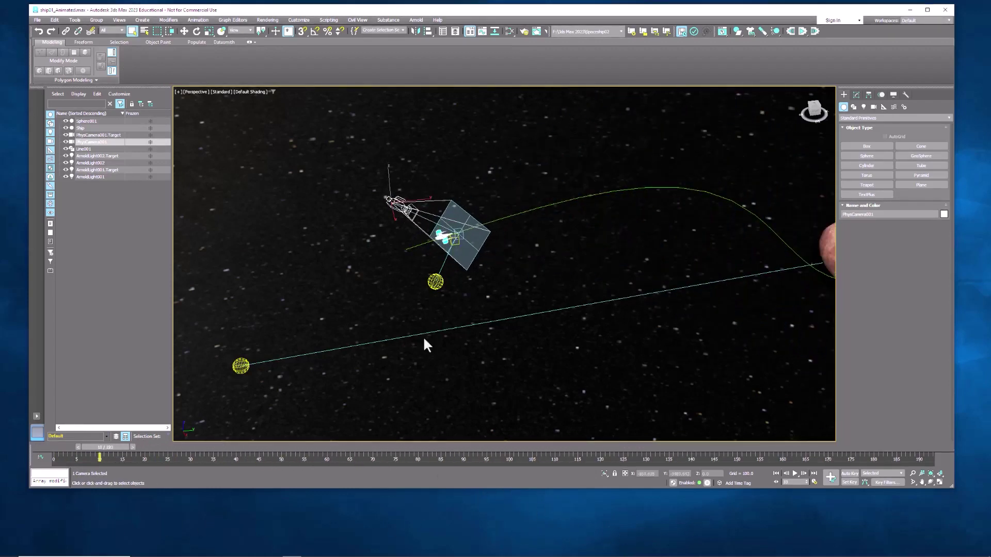
click(434, 283)
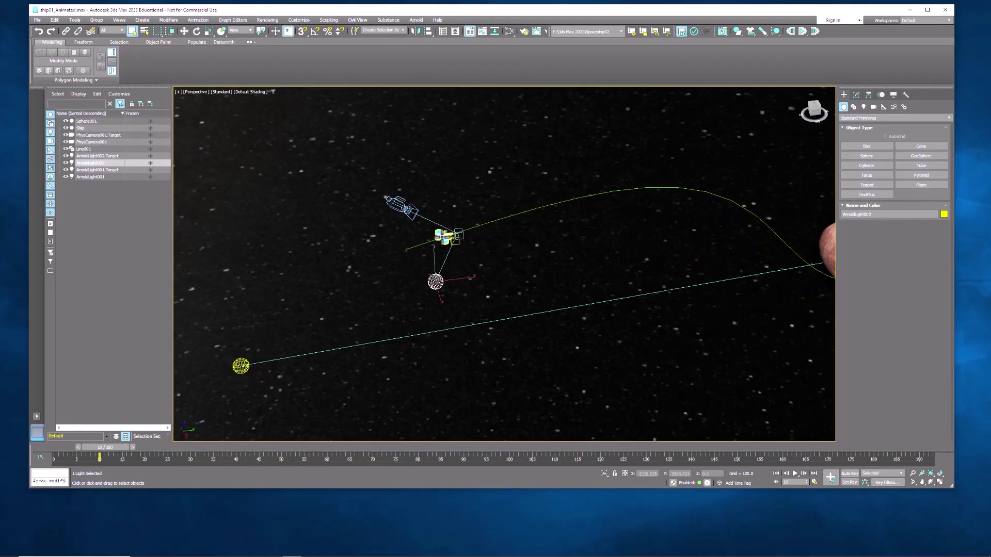
drag(111, 447, 168, 448)
- Inspect ArnoldLight001 and the planet Sphere001, then set the viewport shading to ActiveShade
click(240, 366)
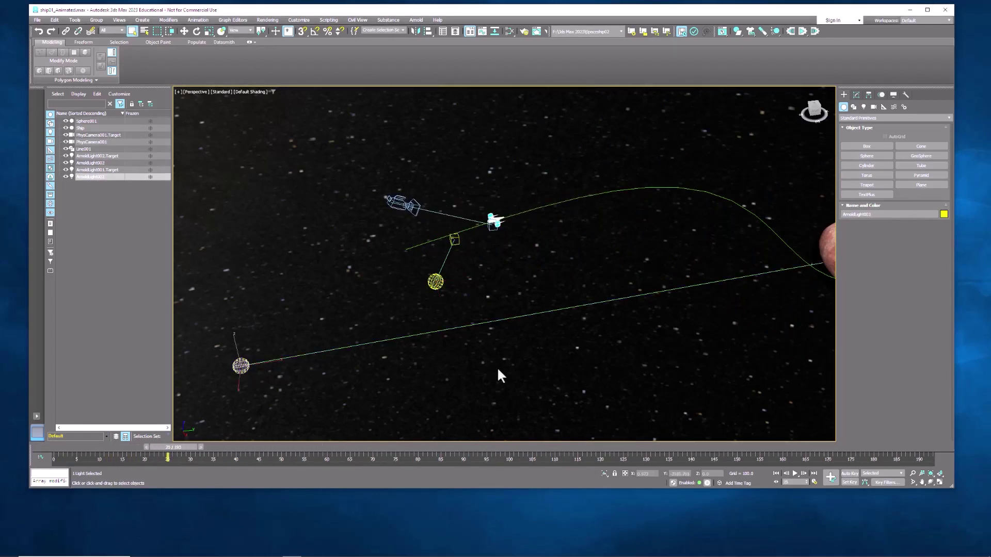
middle_drag(498, 368, 475, 370)
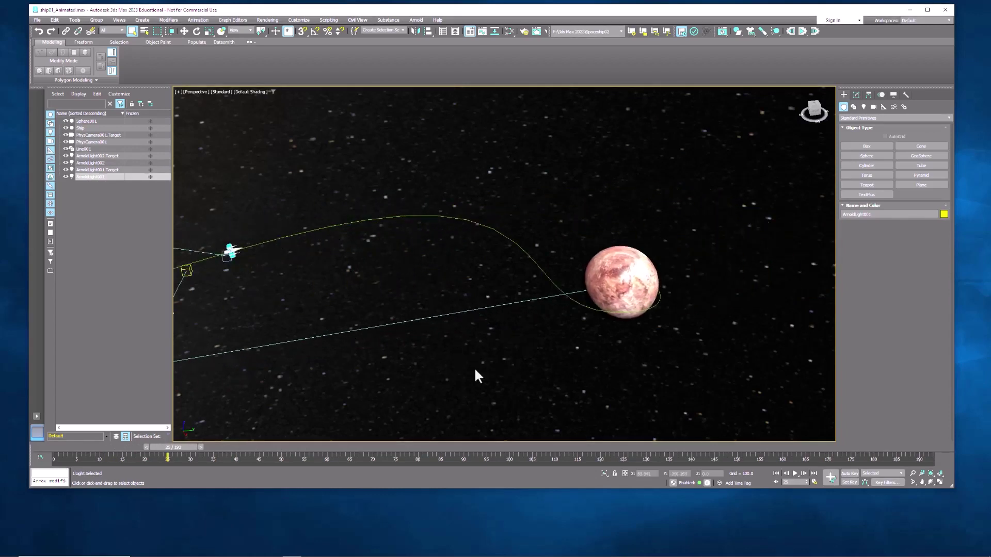
click(617, 290)
key(z)
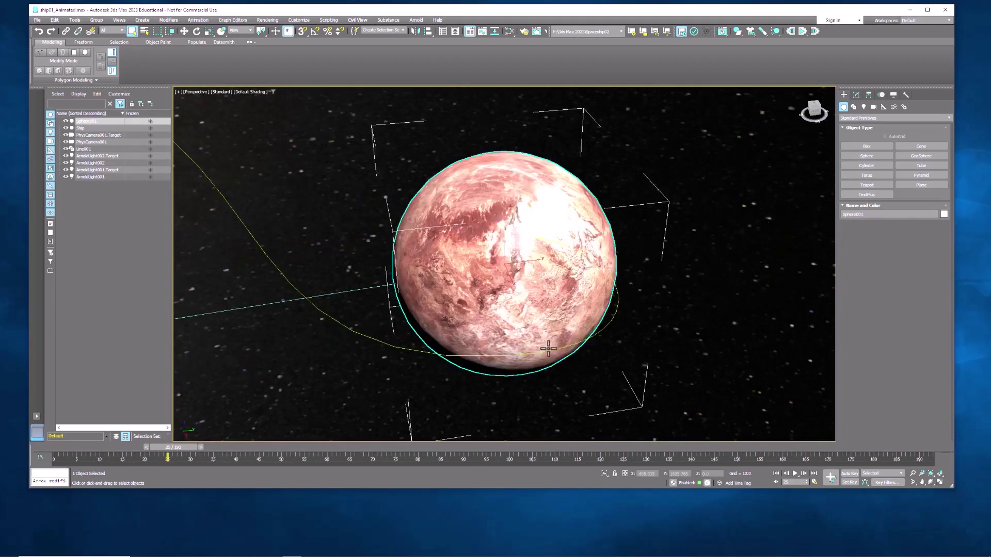
scroll(512, 325, down, 5)
alt+middle_drag(510, 335, 596, 287)
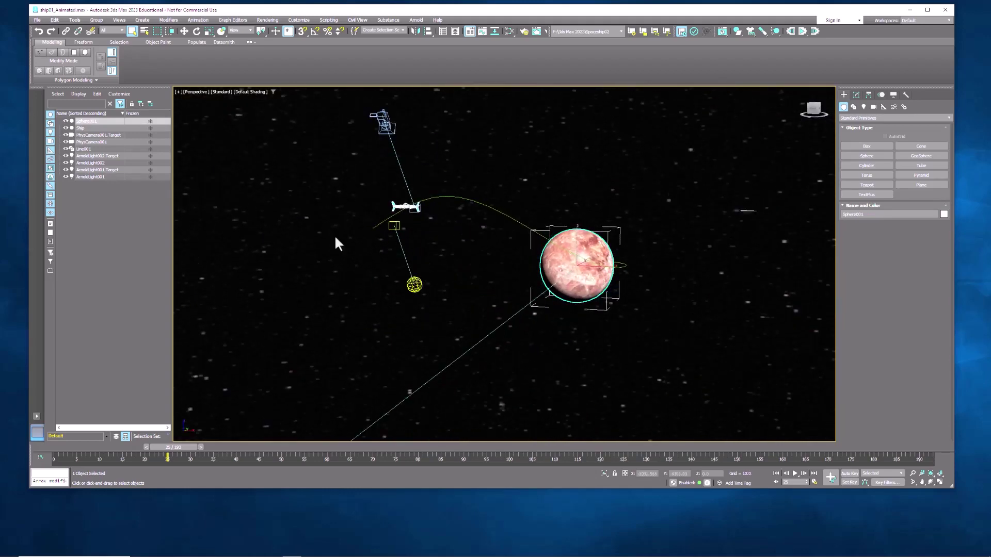
click(225, 92)
click(240, 103)
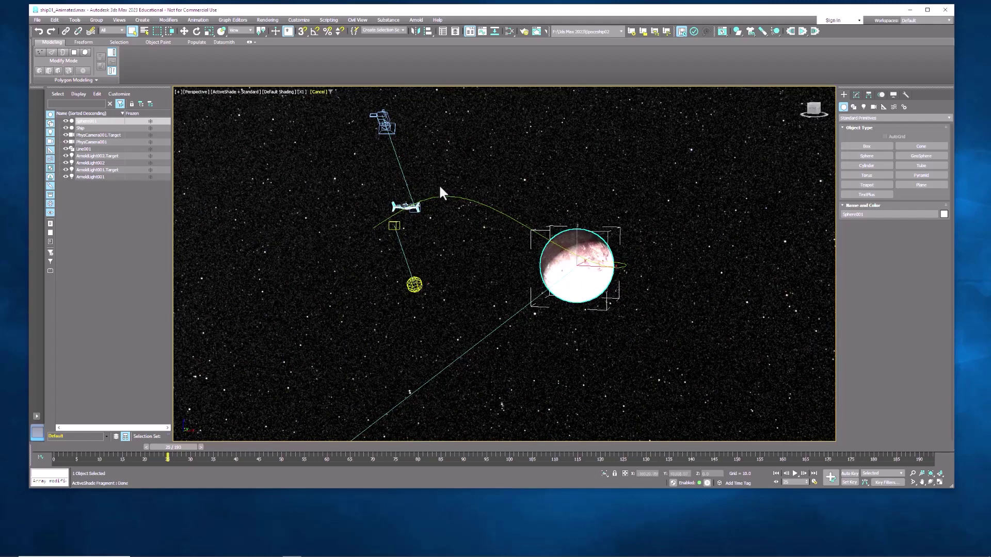
- At Line001's Vertex level, select the start vertex, the next one and the one near the planet
click(479, 203)
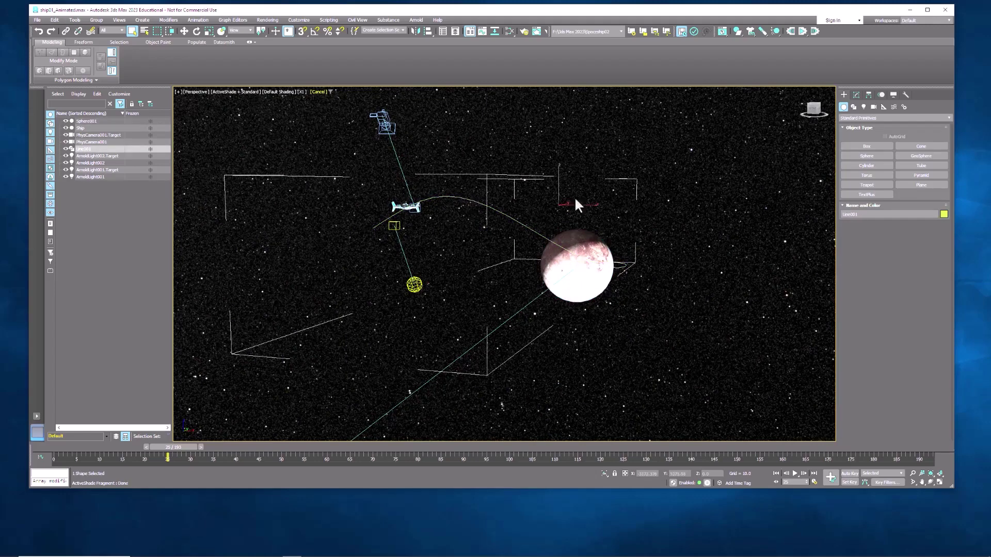
click(856, 94)
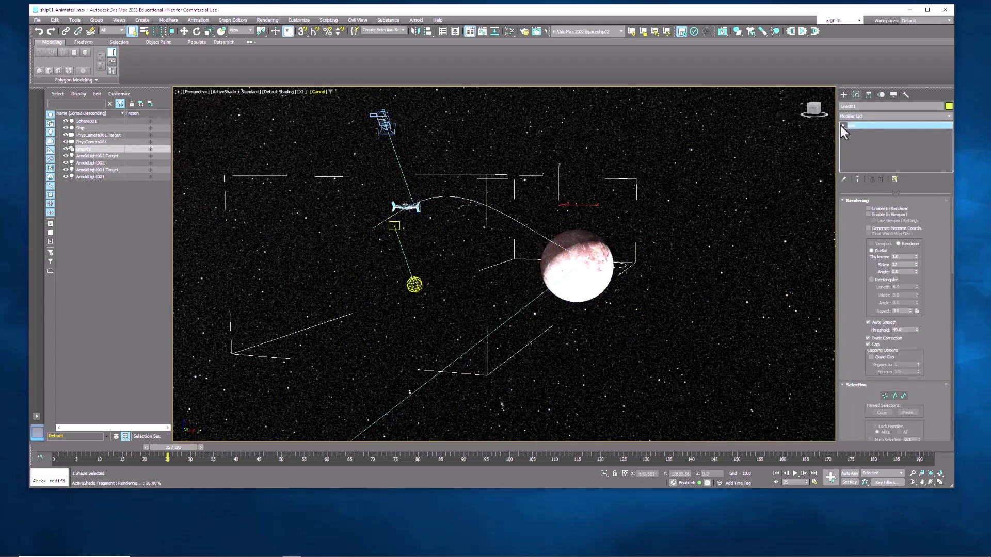
click(858, 132)
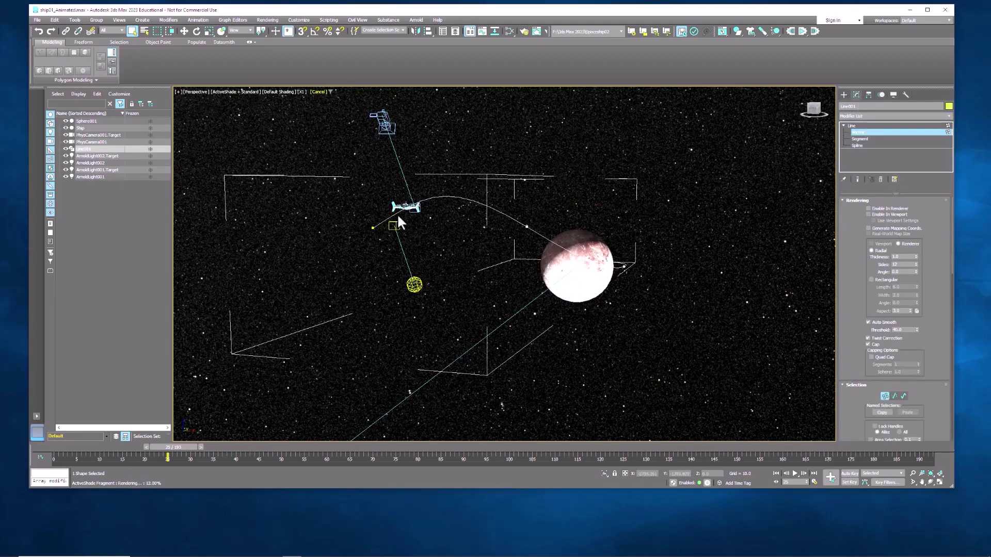
click(373, 226)
click(527, 225)
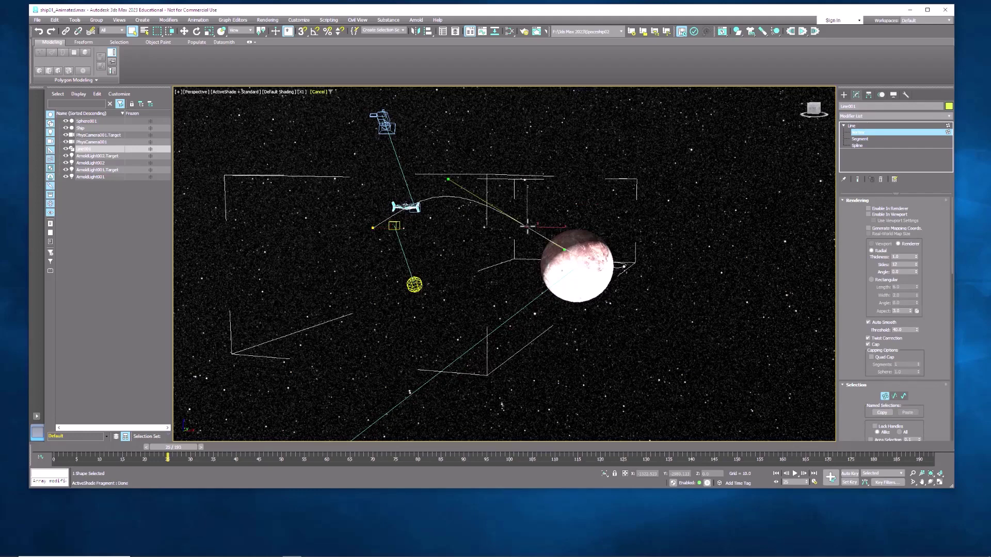
click(625, 265)
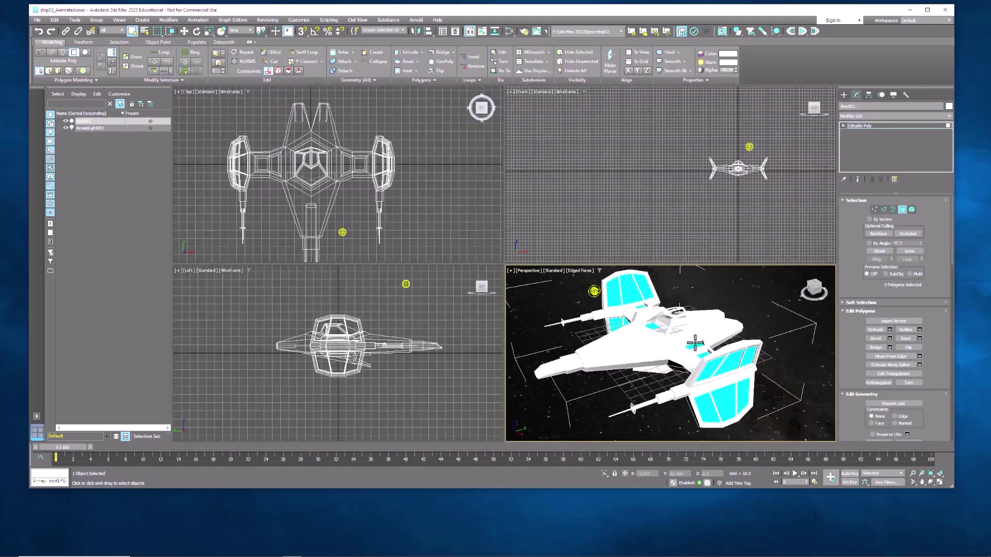
- Save the spaceship scene as ship02_Animated.max and reframe the Top viewport
scroll(694, 343, down, 5)
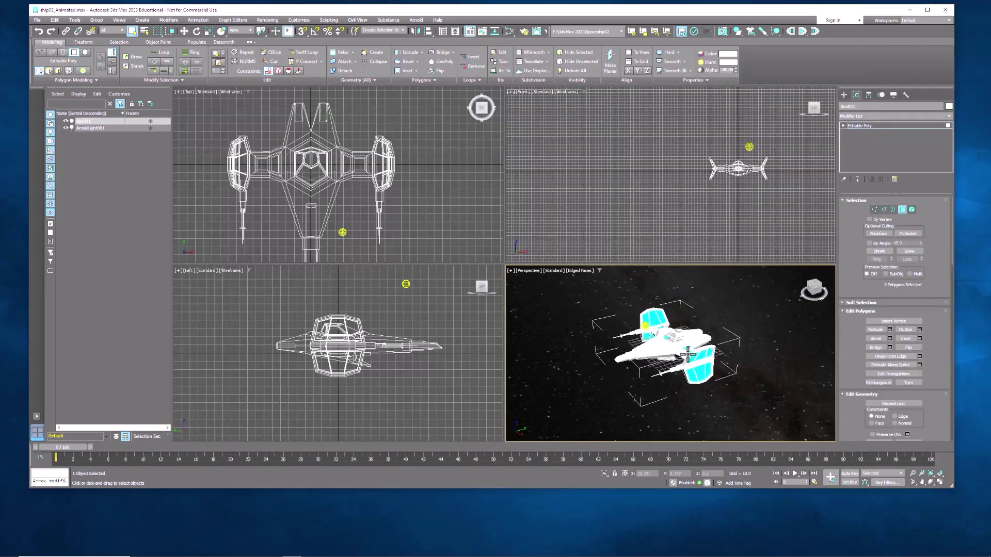
scroll(688, 355, up, 4)
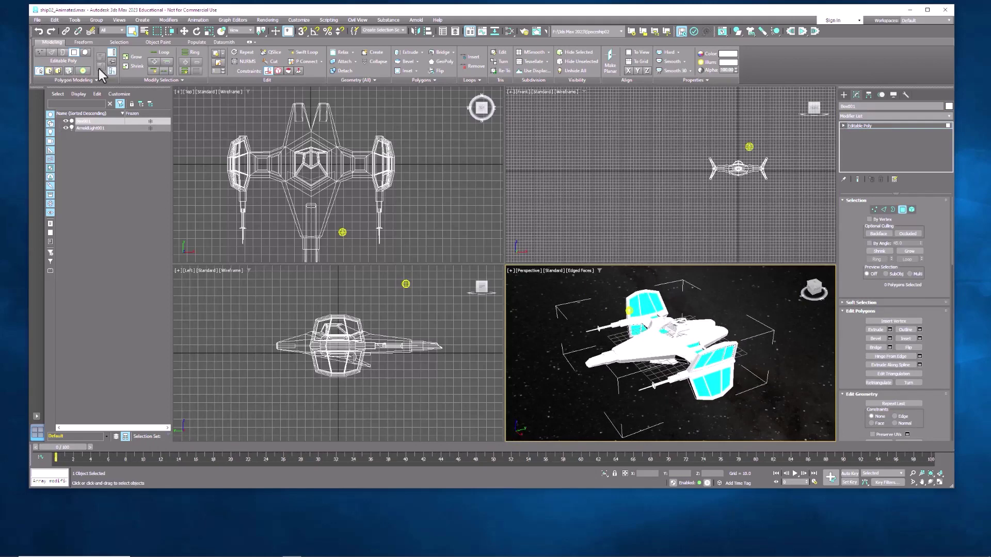
click(36, 21)
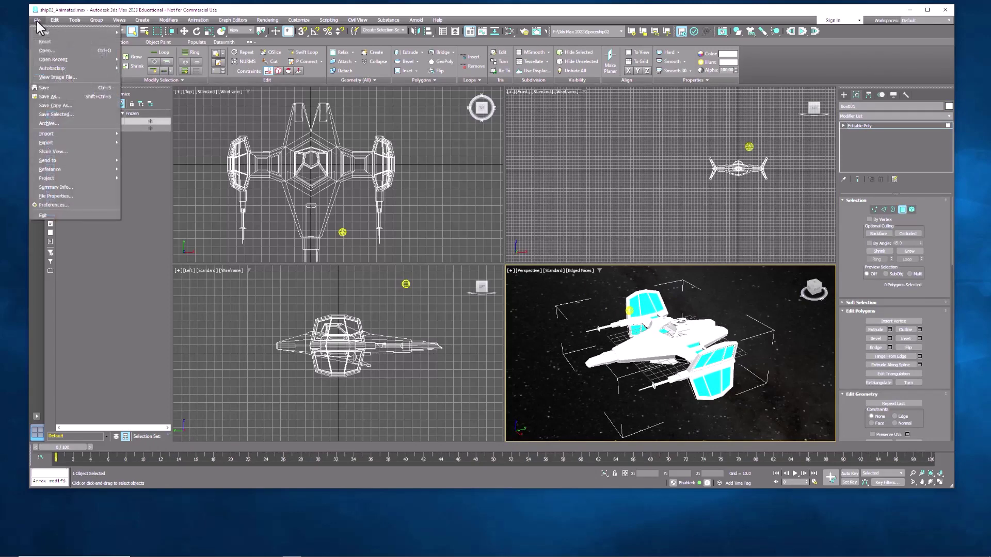
click(71, 100)
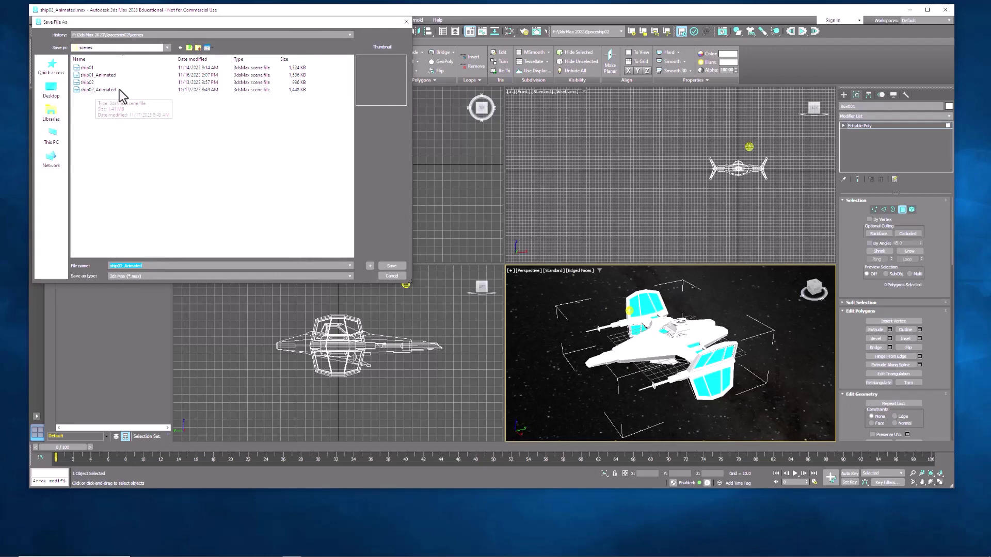
click(401, 277)
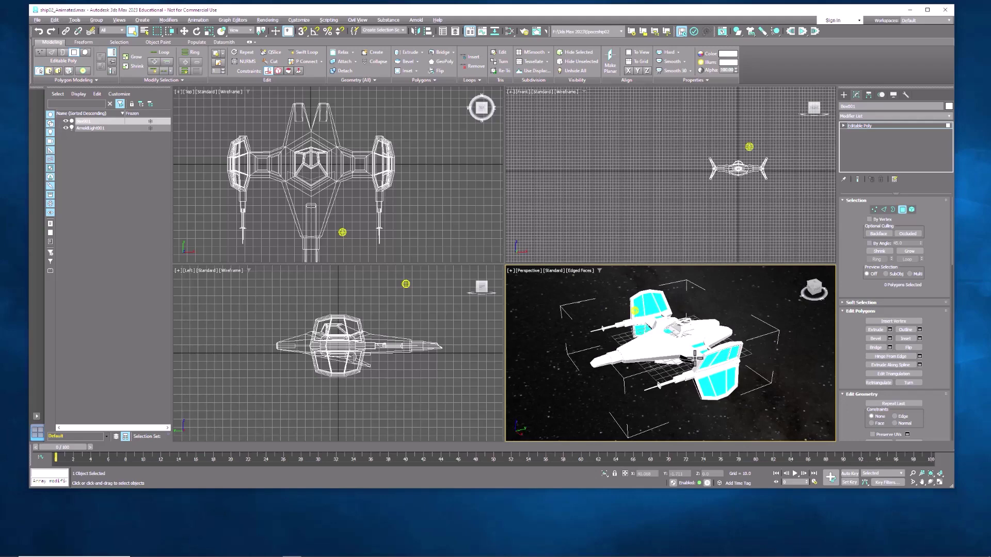
scroll(378, 190, down, 5)
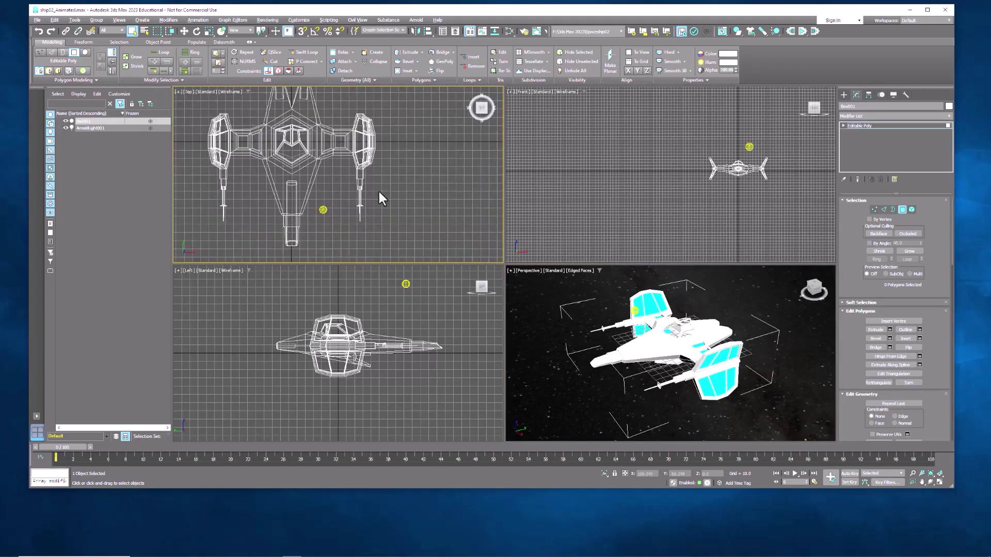
middle_drag(387, 209, 310, 140)
- Create a large sphere in the Top viewport near the spaceship
click(844, 95)
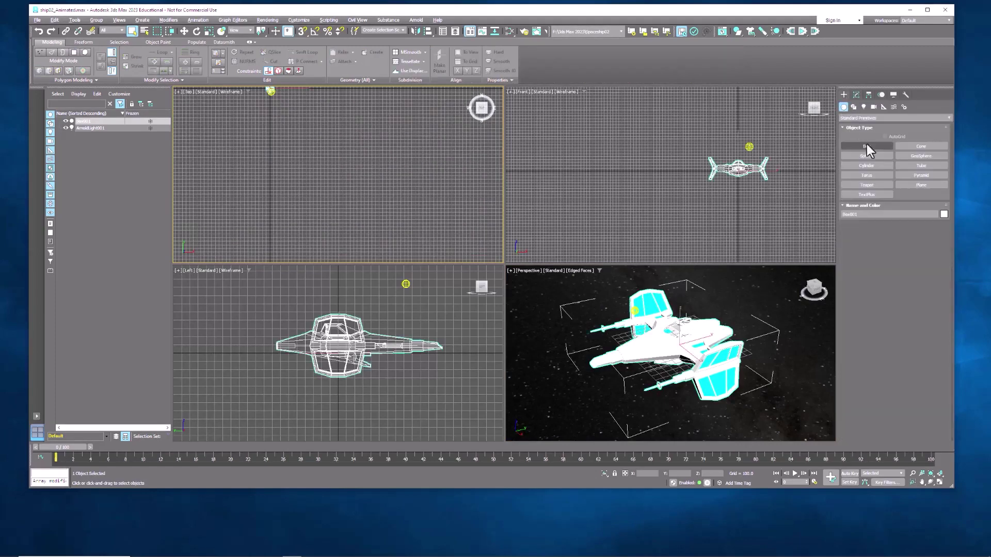
click(868, 157)
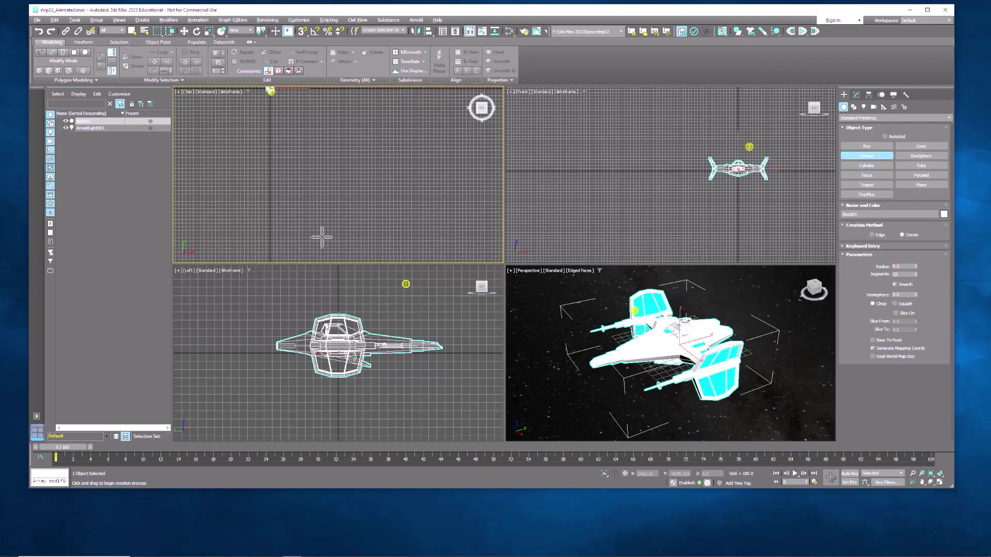
drag(323, 240, 344, 264)
middle_drag(361, 228, 405, 222)
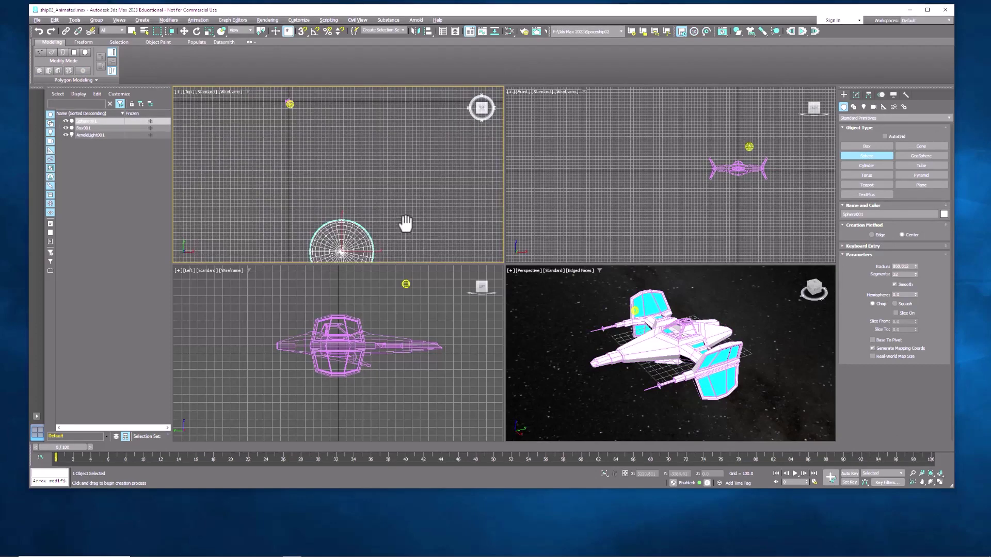
scroll(383, 224, down, 1)
scroll(376, 210, up, 2)
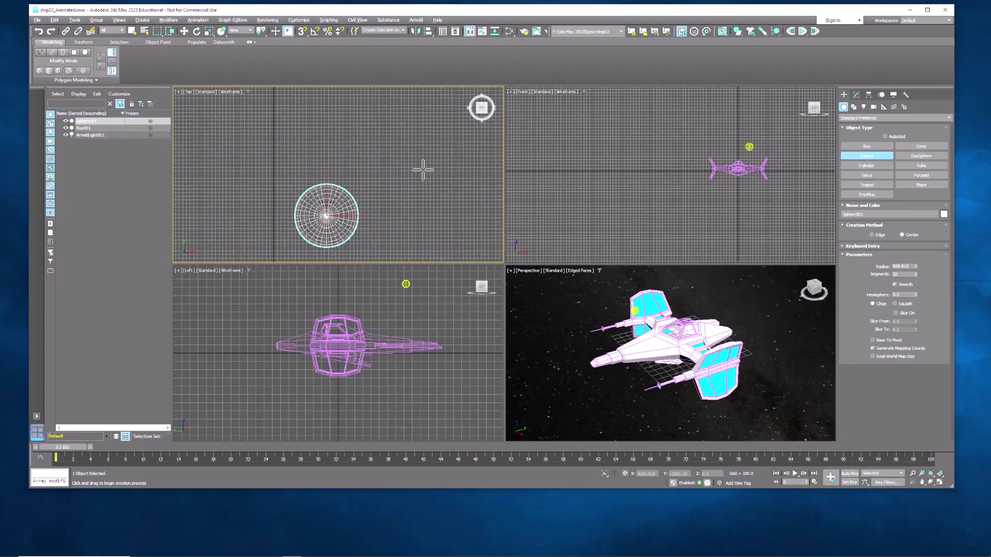
scroll(421, 178, down, 3)
middle_drag(421, 184, 407, 190)
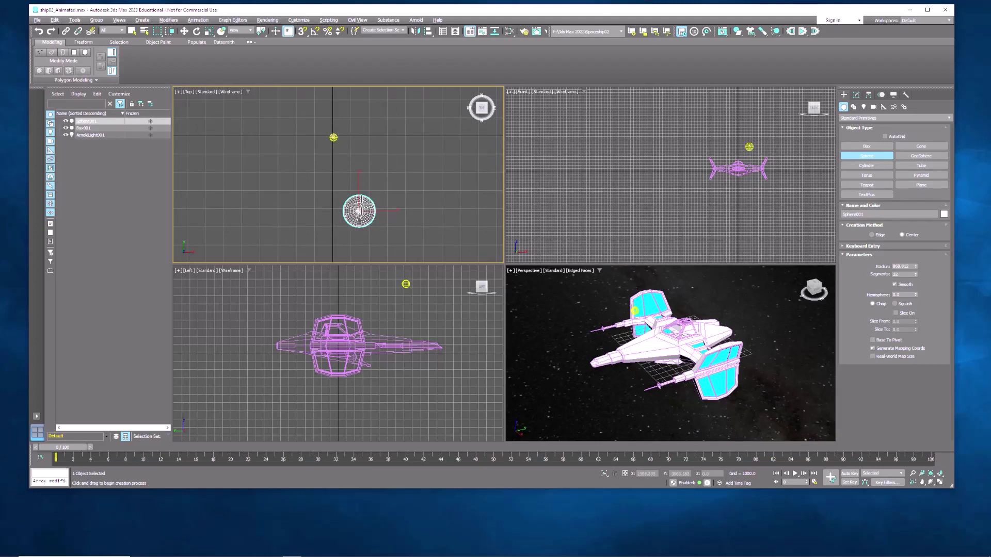
- Move the sphere down in the Top view, away from the ship
click(185, 32)
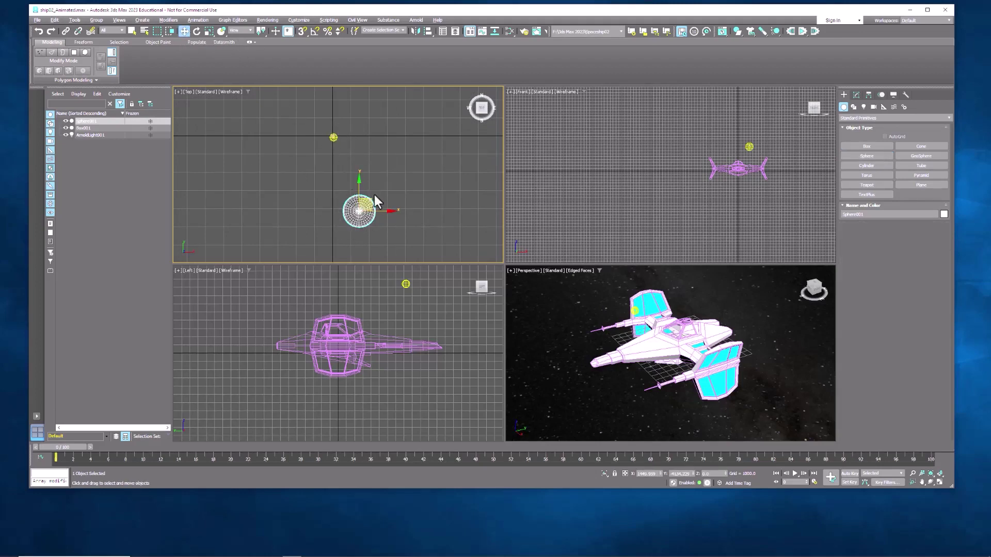
drag(375, 196, 368, 253)
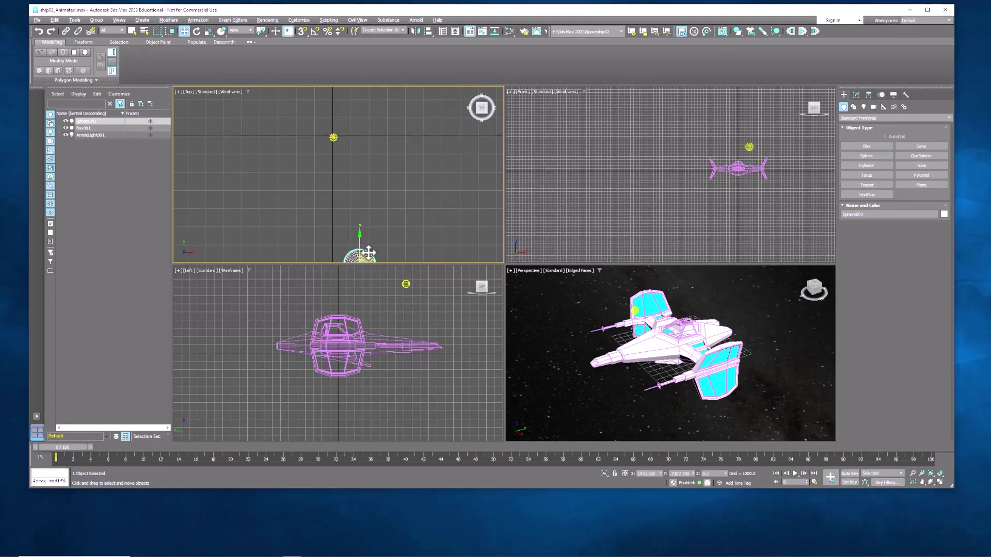
middle_drag(368, 253, 364, 226)
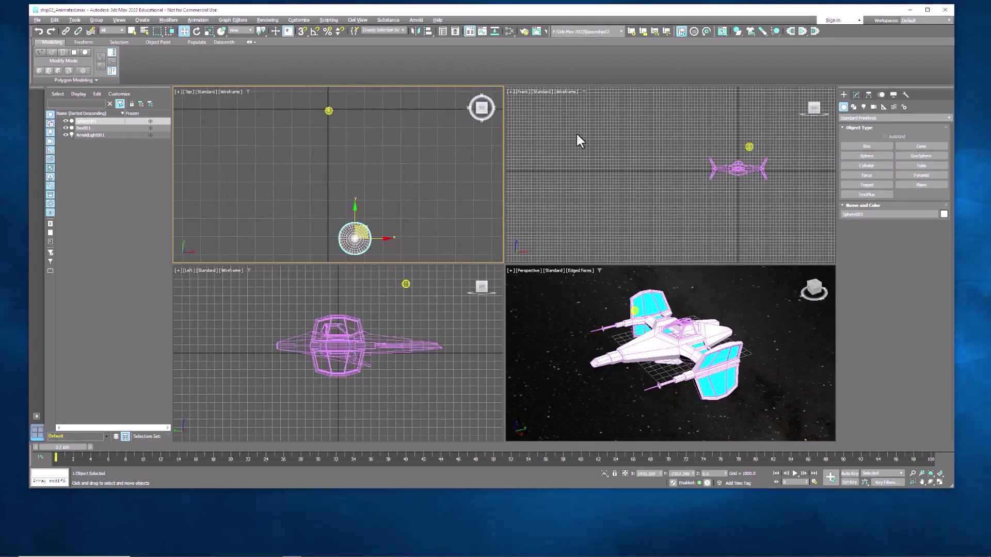
- Start a Line spline with its first points above and beside the sphere
click(853, 107)
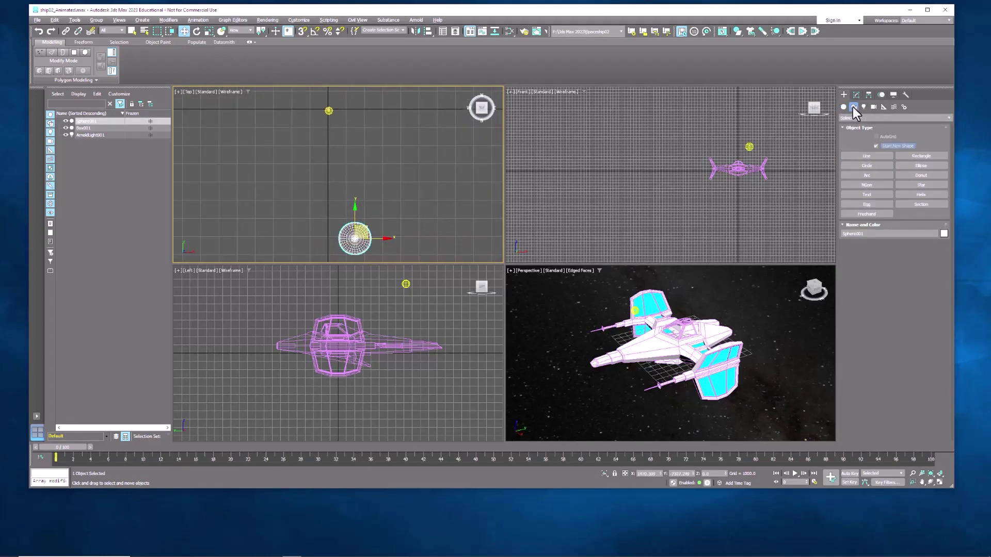
click(867, 156)
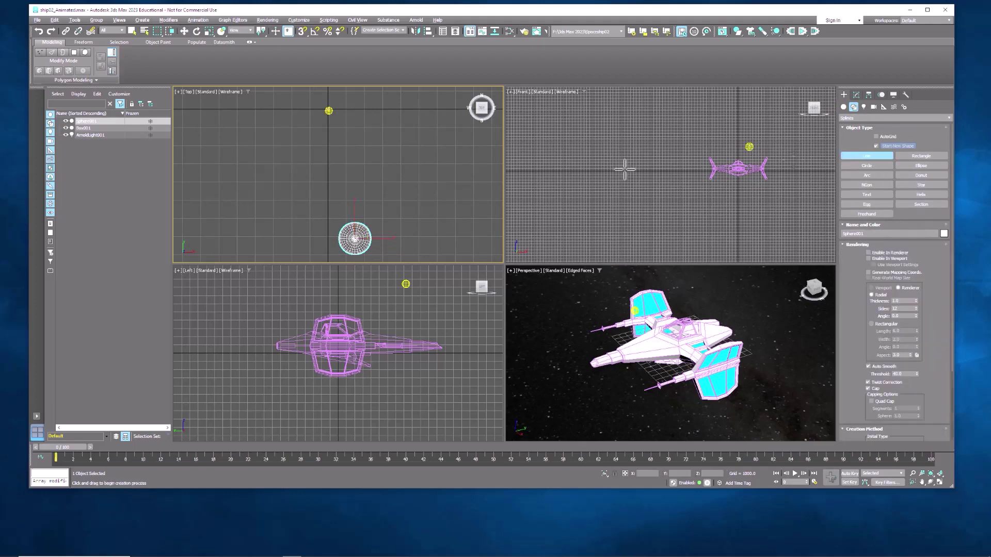
click(344, 109)
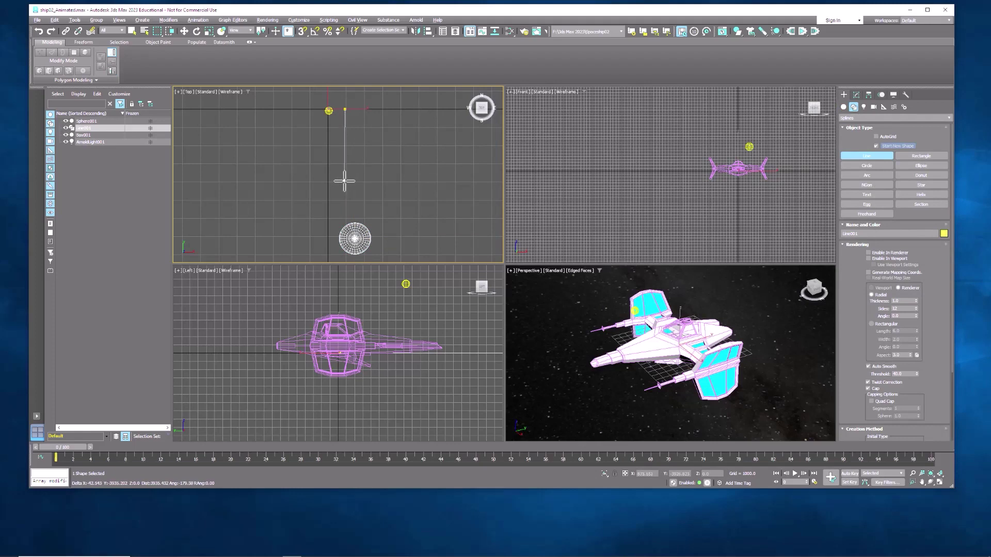
click(344, 181)
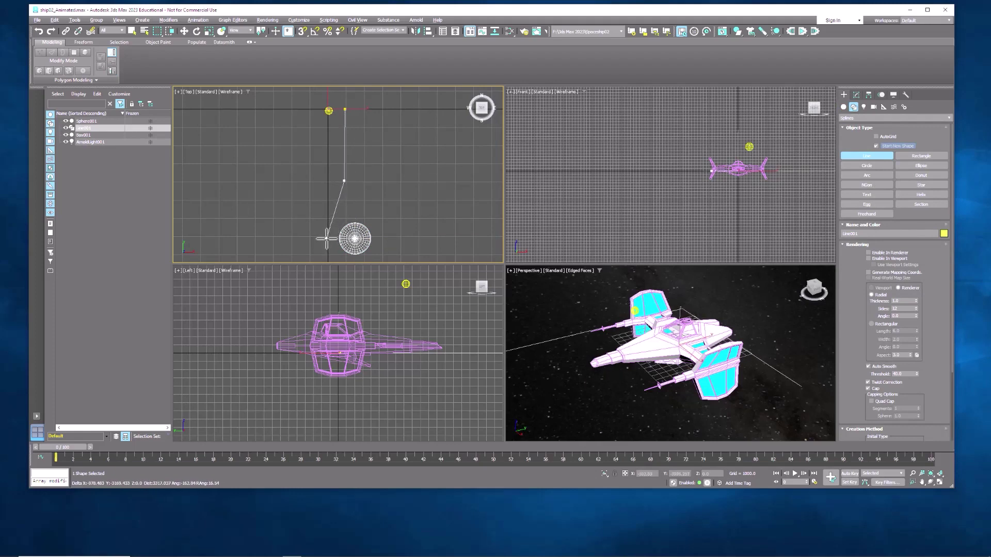
middle_drag(334, 242, 299, 179)
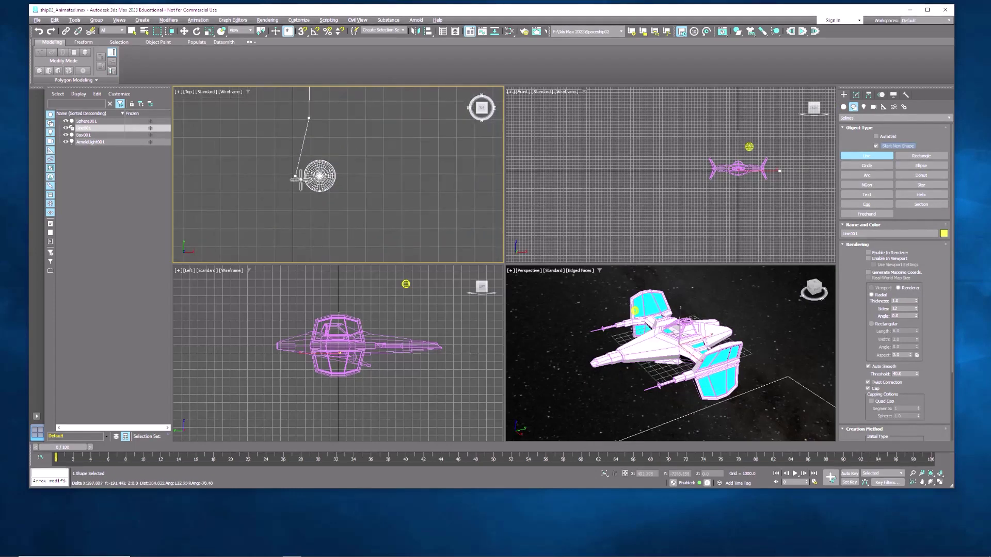
click(295, 176)
click(310, 203)
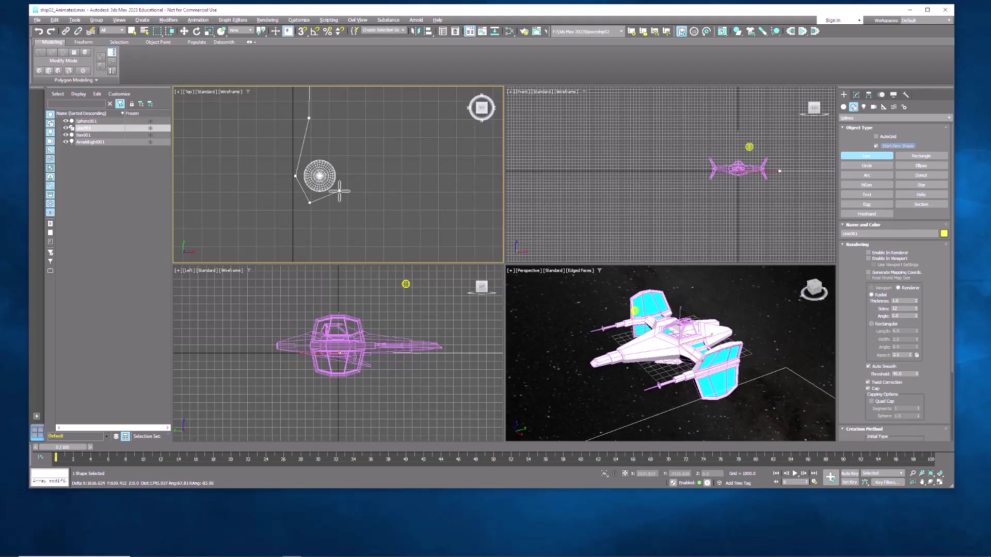
- Add points around the sphere back toward the start and finish the line
click(340, 191)
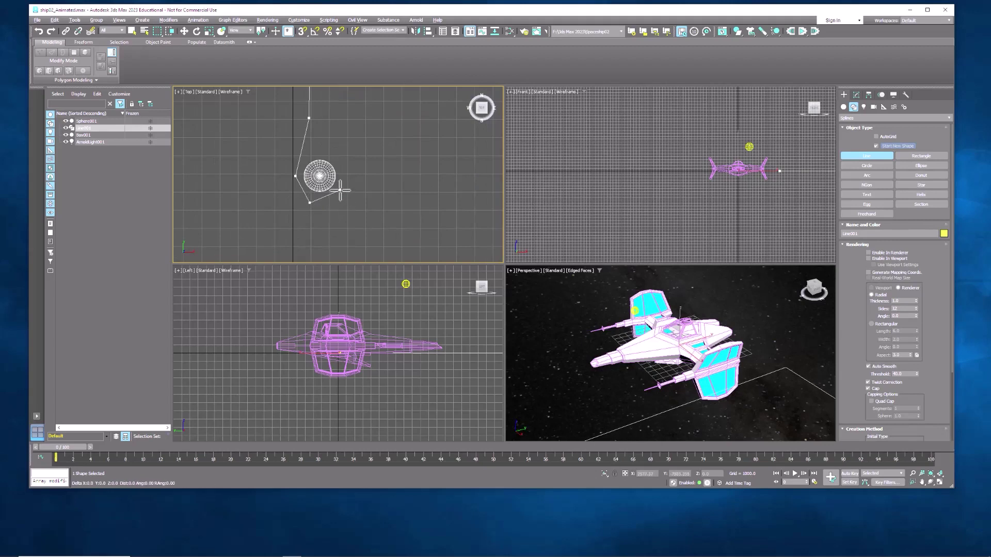
click(345, 153)
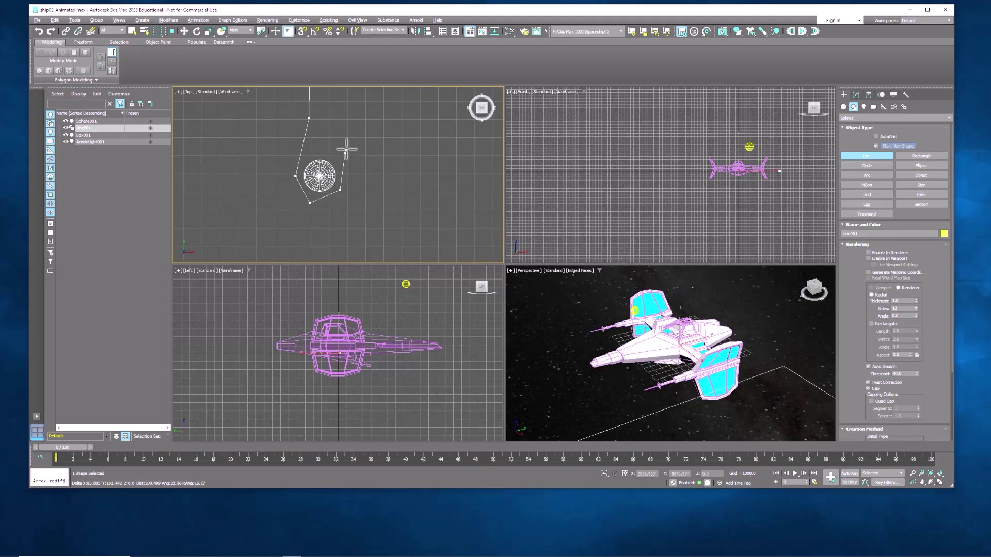
click(301, 119)
middle_drag(294, 115, 323, 151)
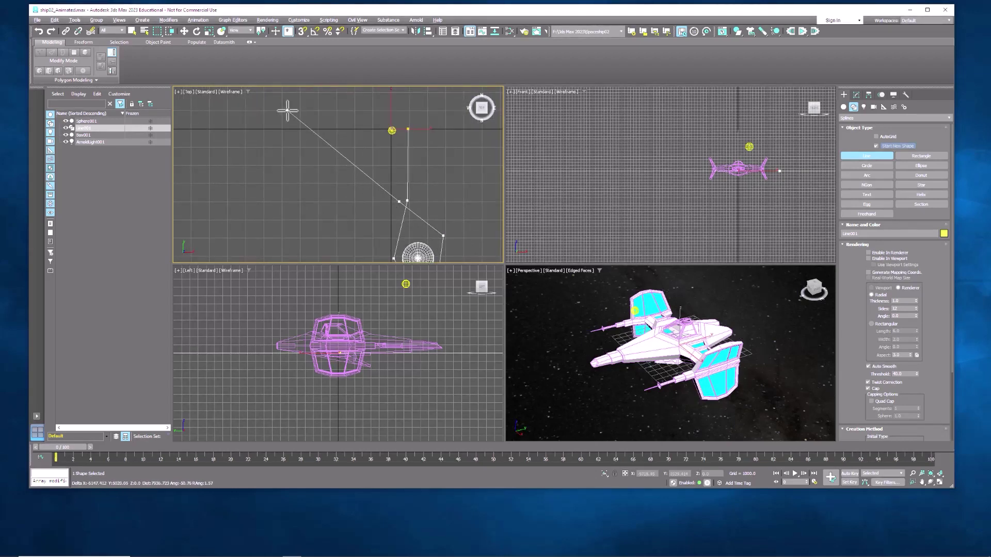
right_click(396, 175)
middle_drag(416, 181, 374, 136)
key(w)
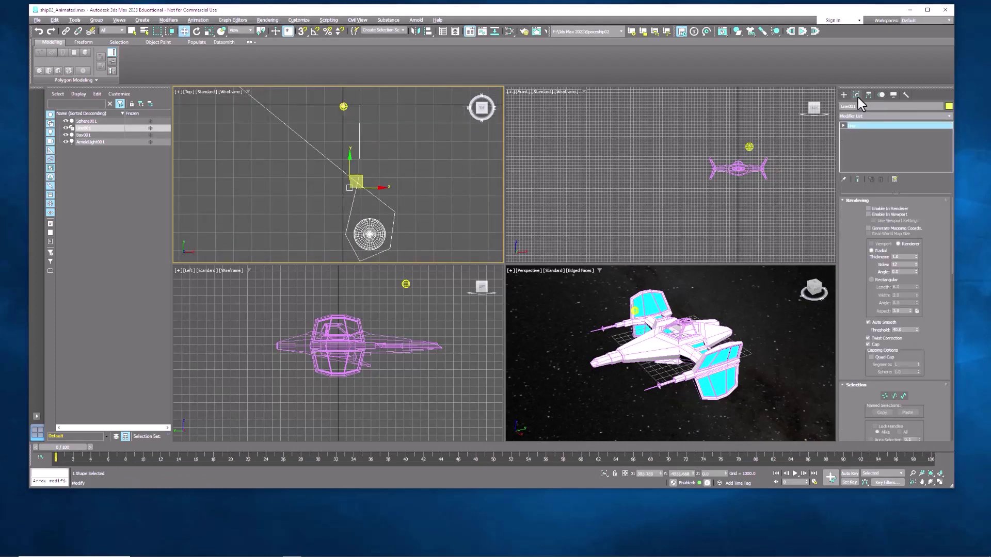
- Expand Line001's sub-object levels, delete a segment and undo it to keep the shape
click(843, 125)
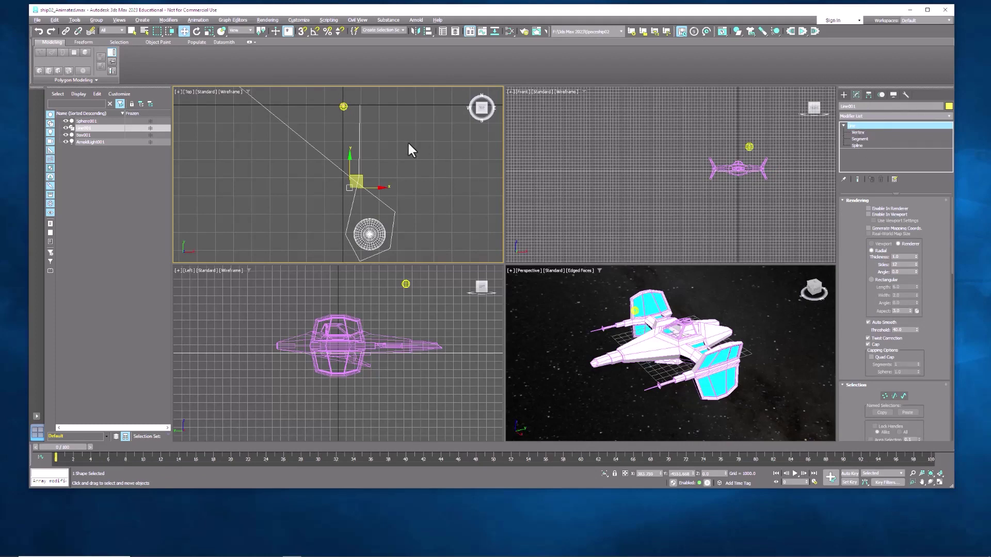
middle_drag(411, 151, 425, 155)
middle_drag(396, 217, 402, 241)
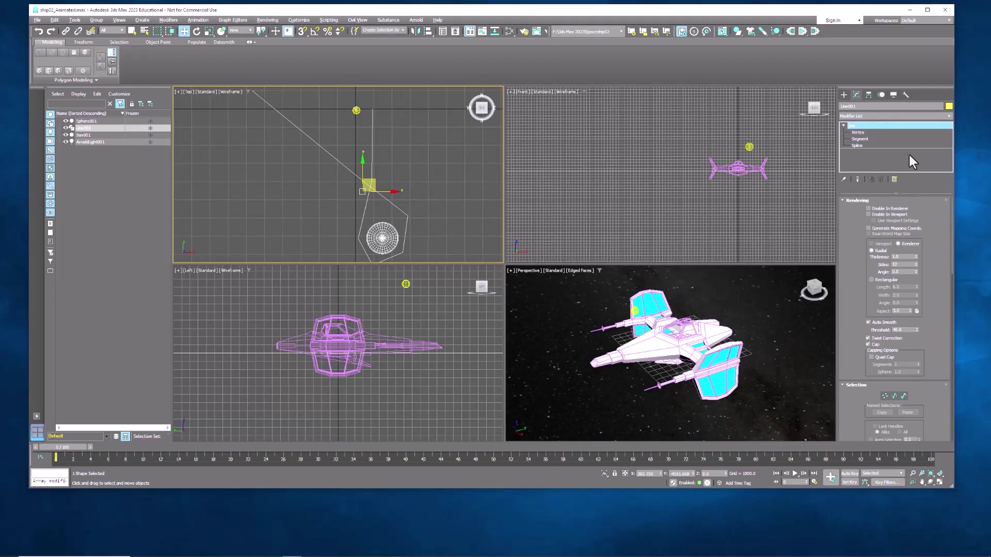
middle_drag(414, 183, 408, 178)
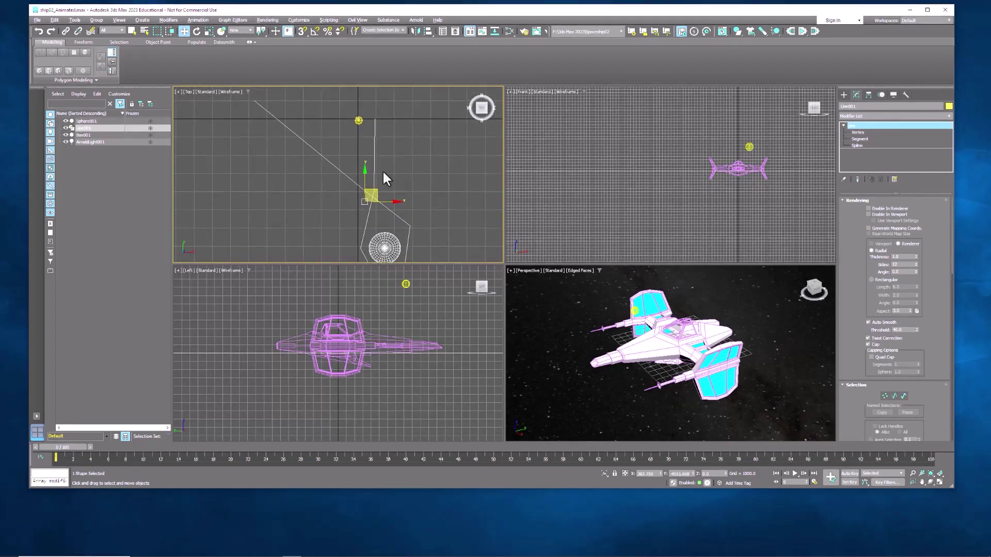
click(866, 139)
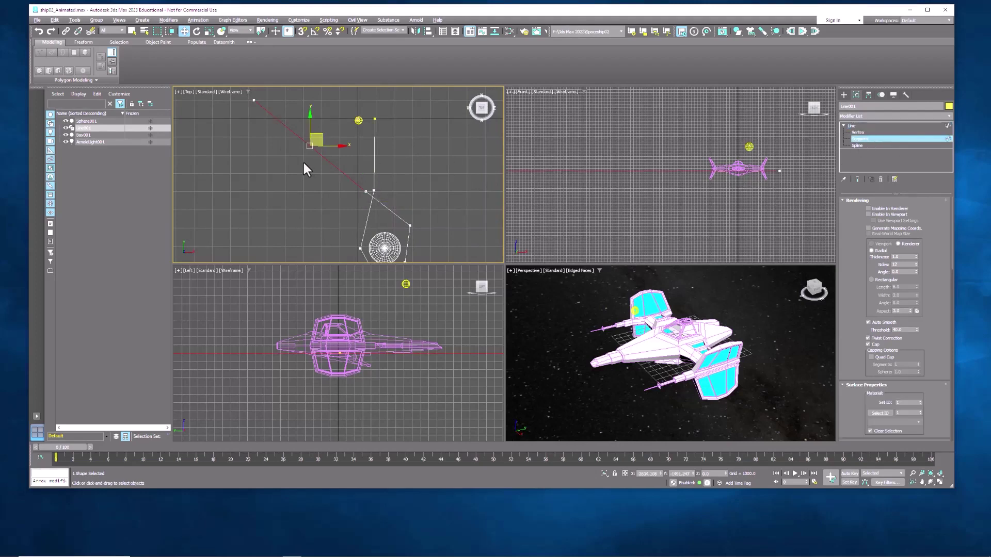
key(Delete)
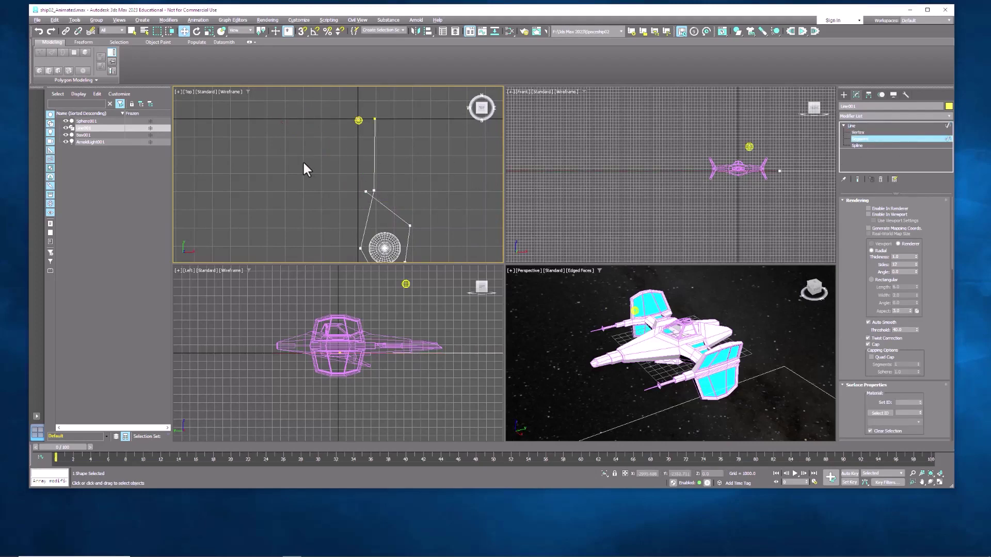
key(ctrl+z)
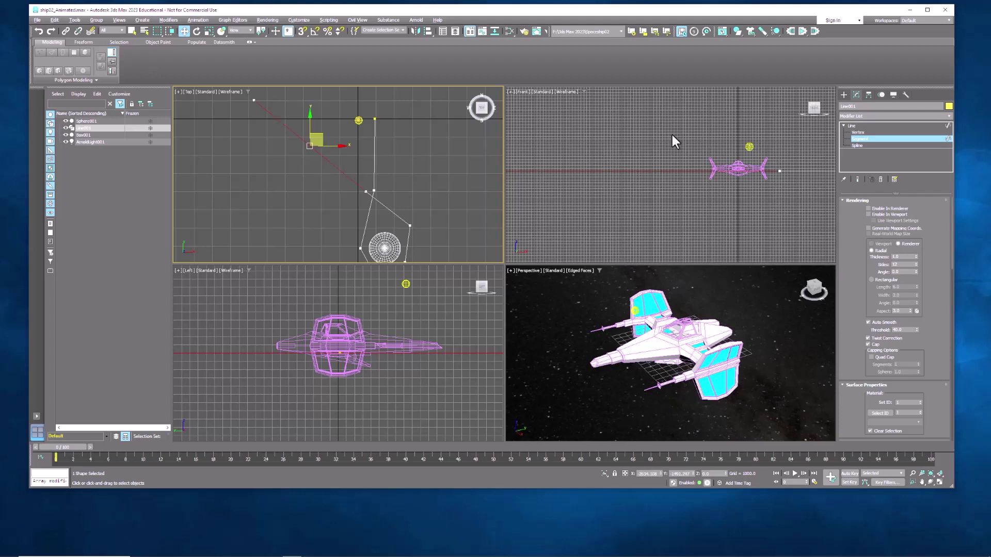
- At Vertex level, convert the first line vertex to Bezier and adjust its handle
key(1)
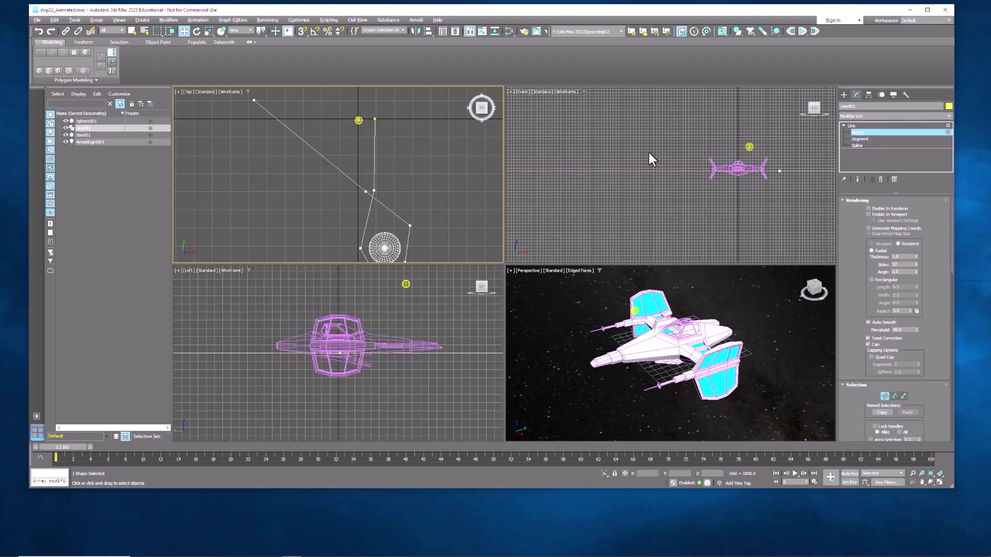
click(373, 189)
middle_drag(404, 214, 384, 190)
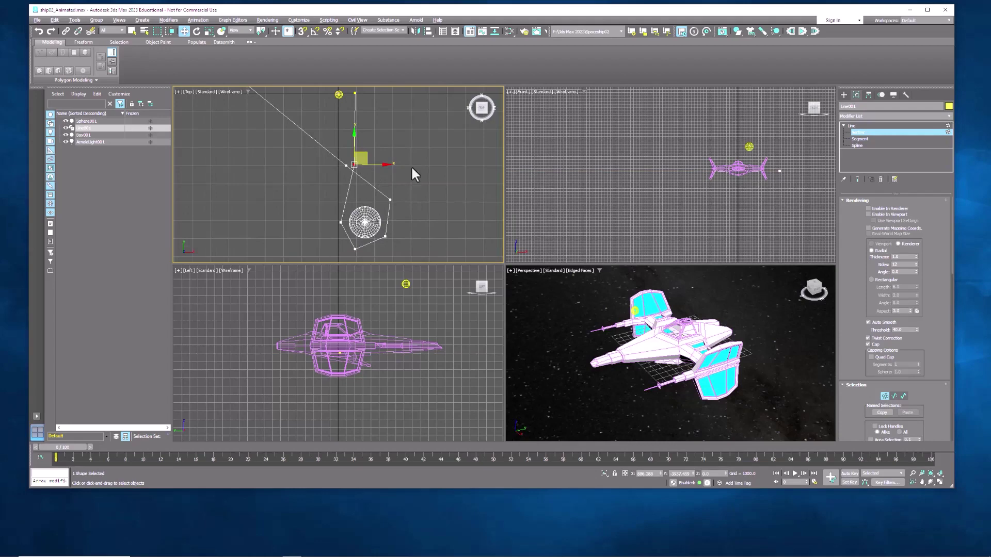
scroll(383, 182, up, 4)
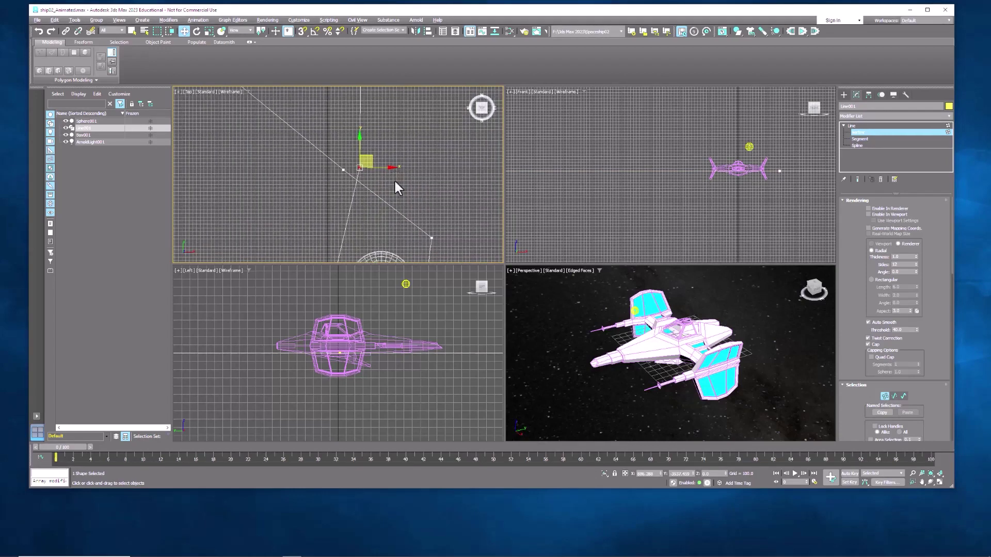
right_click(380, 159)
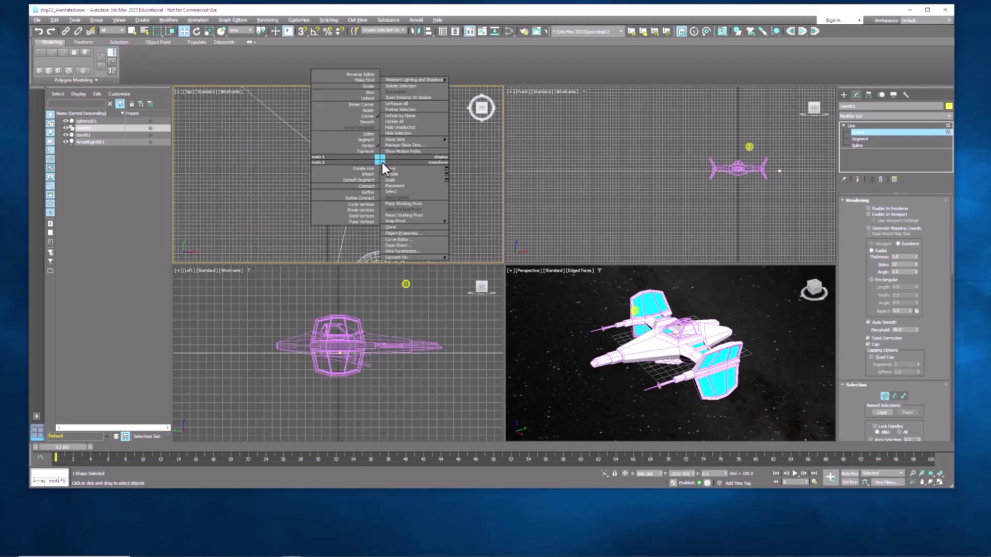
click(369, 110)
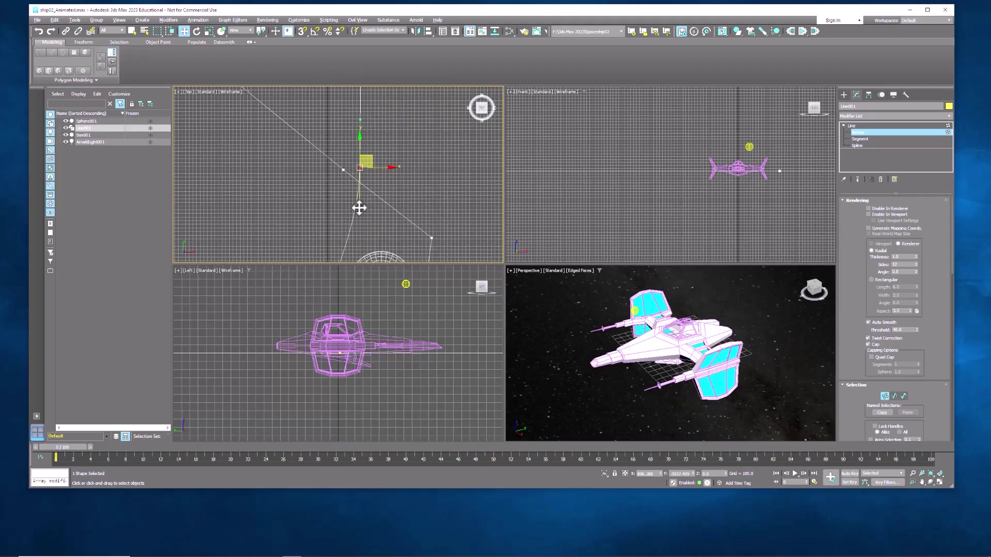
drag(359, 208, 353, 209)
scroll(354, 208, down, 4)
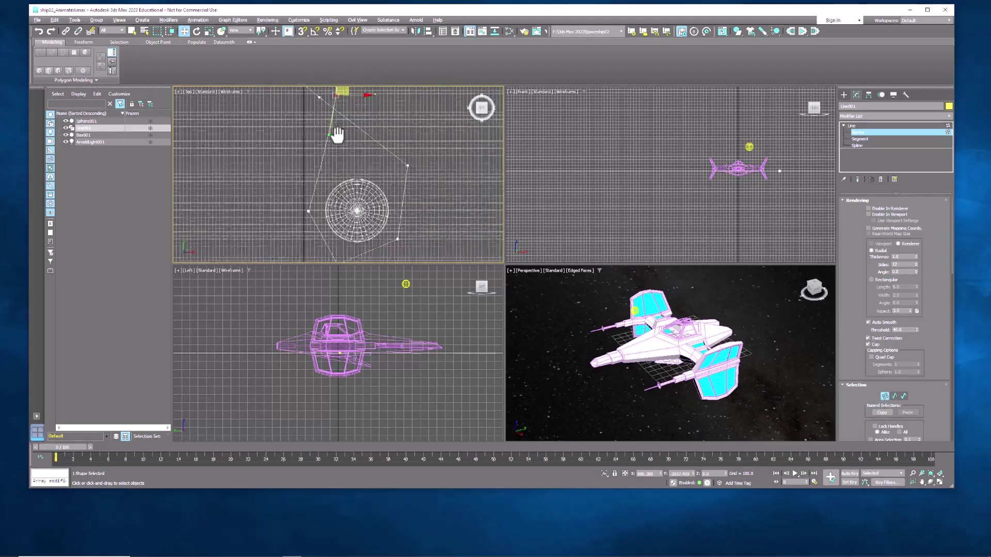
- Make the vertices left of and below the sphere Bezier, rounding the curve
right_click(266, 178)
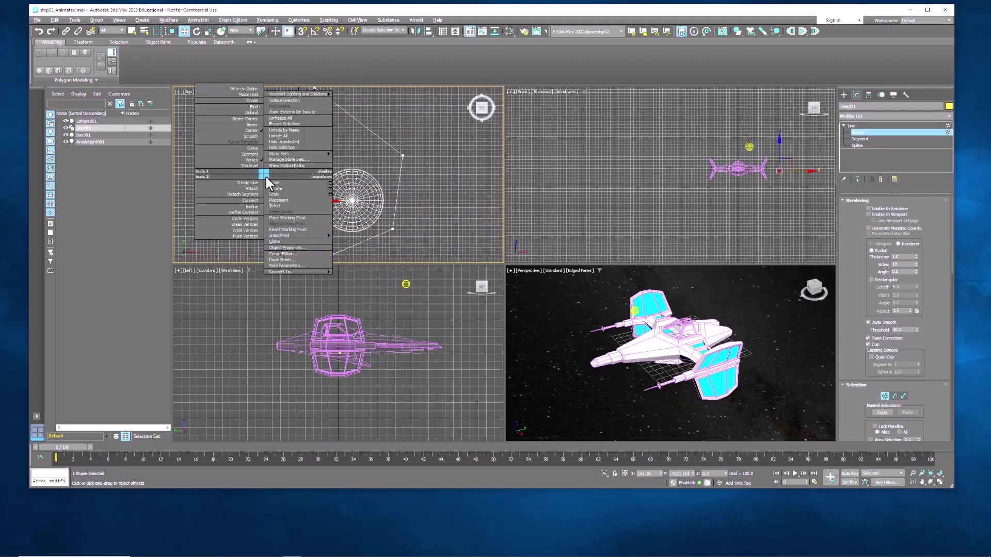
click(255, 129)
drag(304, 168, 299, 165)
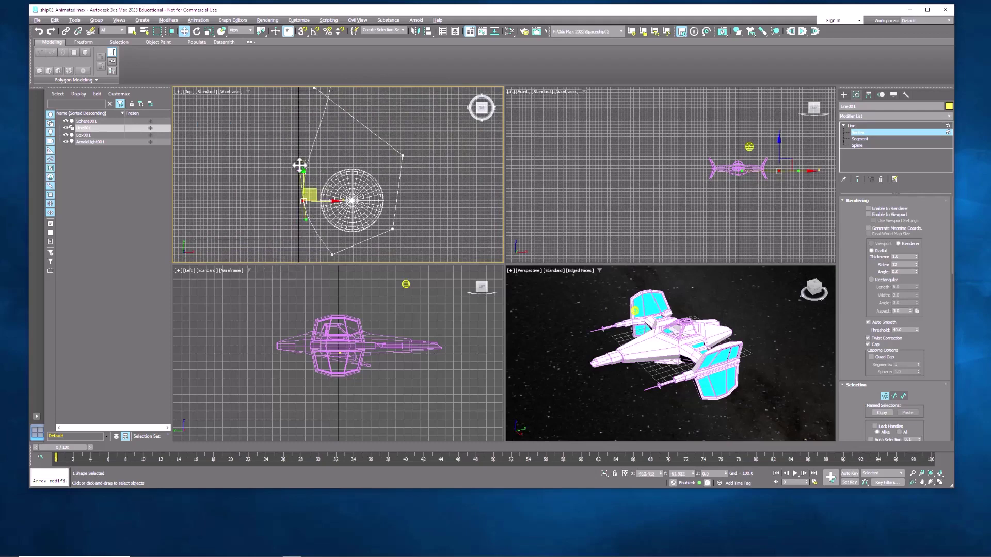
middle_drag(319, 253, 300, 214)
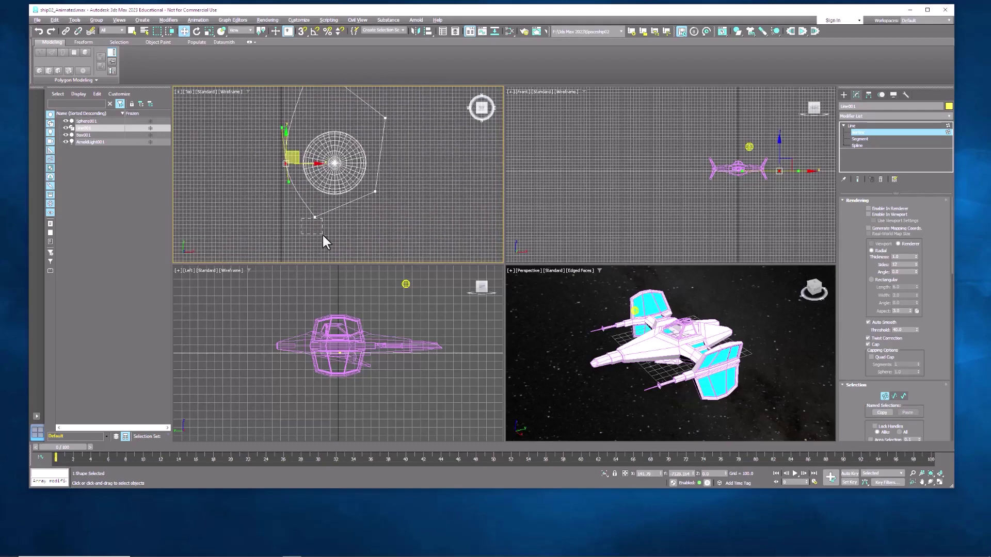
drag(323, 236, 324, 237)
click(301, 215)
right_click(301, 214)
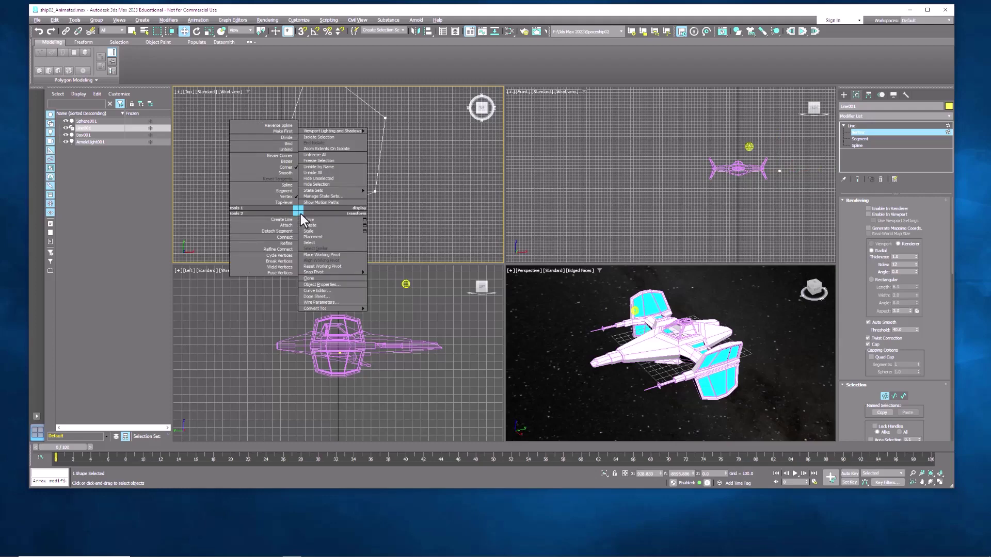
click(286, 162)
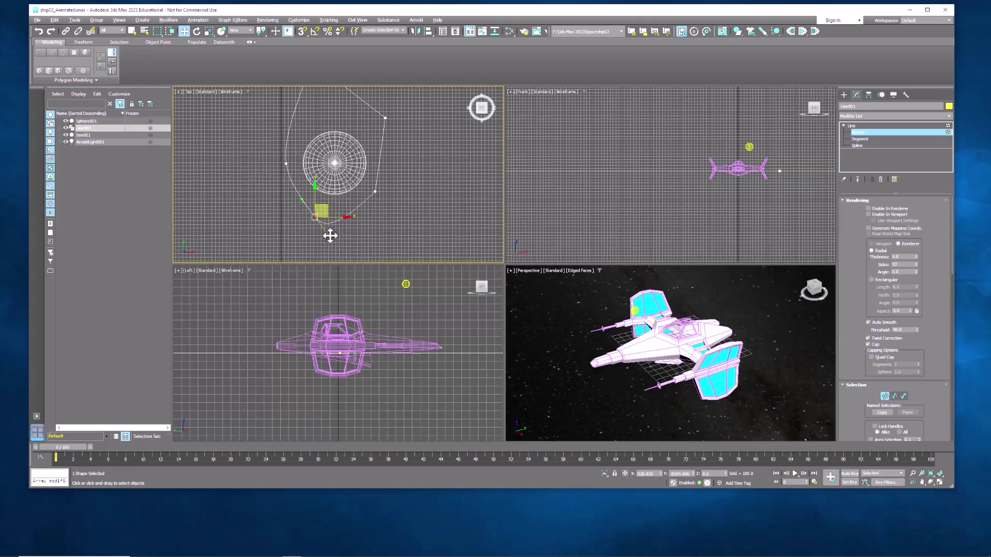
- Curve the line below the sphere and set the right-side vertices to Smooth and Bezier
mouse_move(329, 235)
mouse_down()
mouse_move(339, 227)
mouse_move(325, 209)
mouse_move(336, 218)
mouse_up()
middle_drag(377, 190, 363, 204)
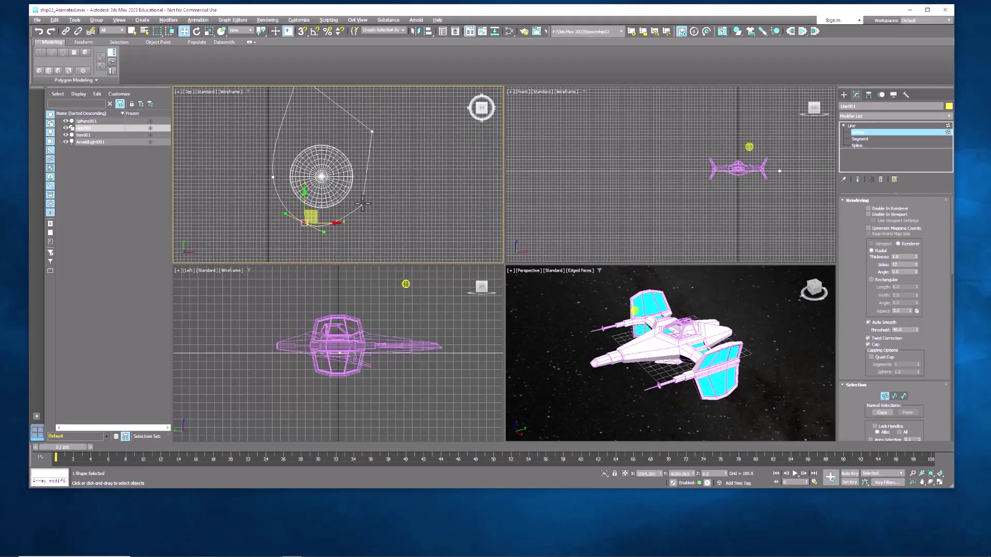
drag(372, 214, 377, 214)
right_click(392, 204)
click(385, 151)
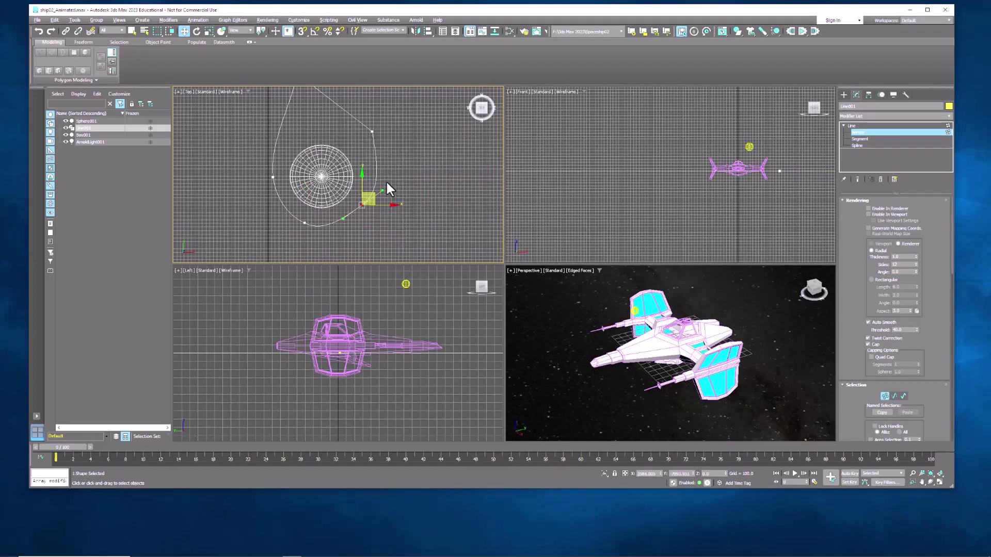
middle_drag(371, 181, 388, 226)
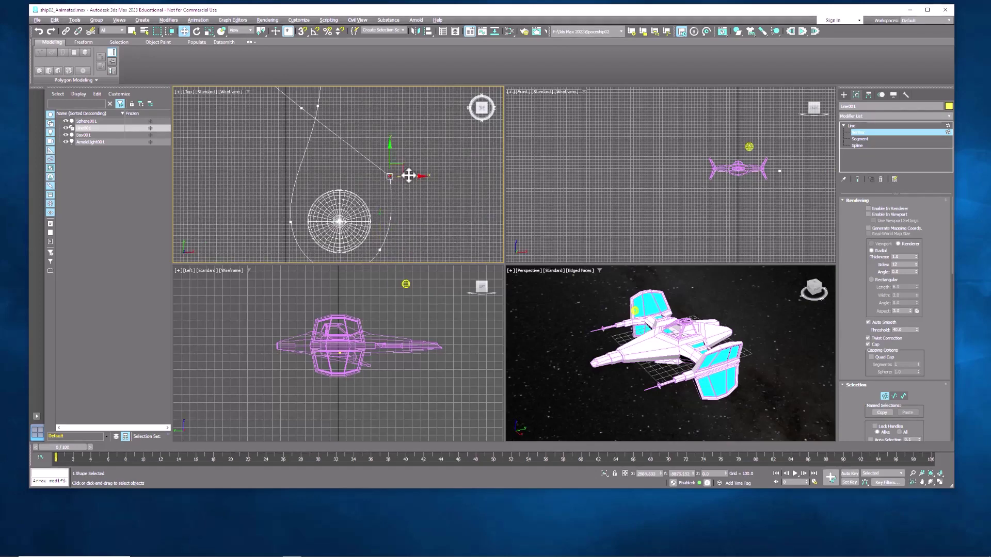
right_click(406, 173)
click(394, 124)
drag(390, 142, 393, 172)
- Move the next vertex up-left, convert it to Bezier and bend the curve
middle_drag(301, 102, 368, 155)
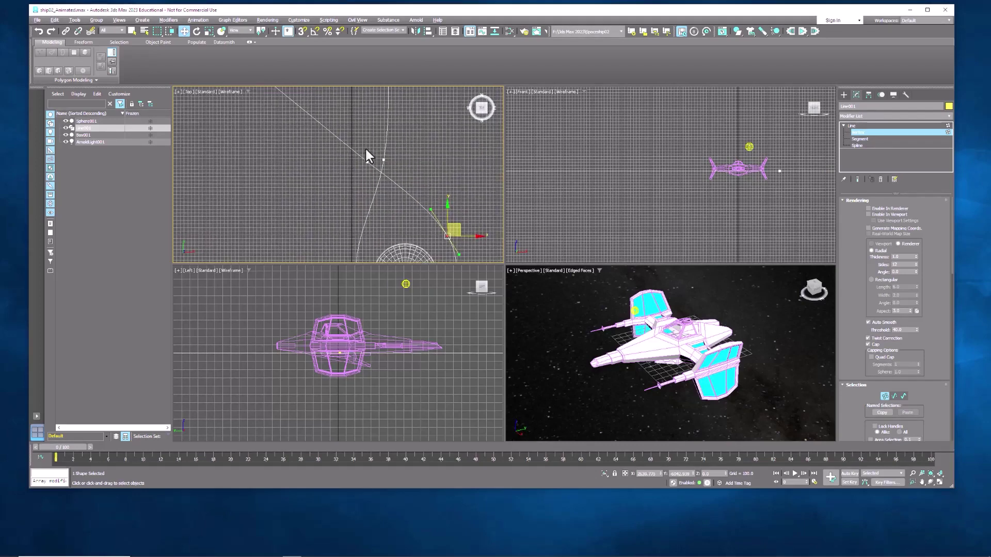
click(370, 164)
drag(370, 164, 355, 132)
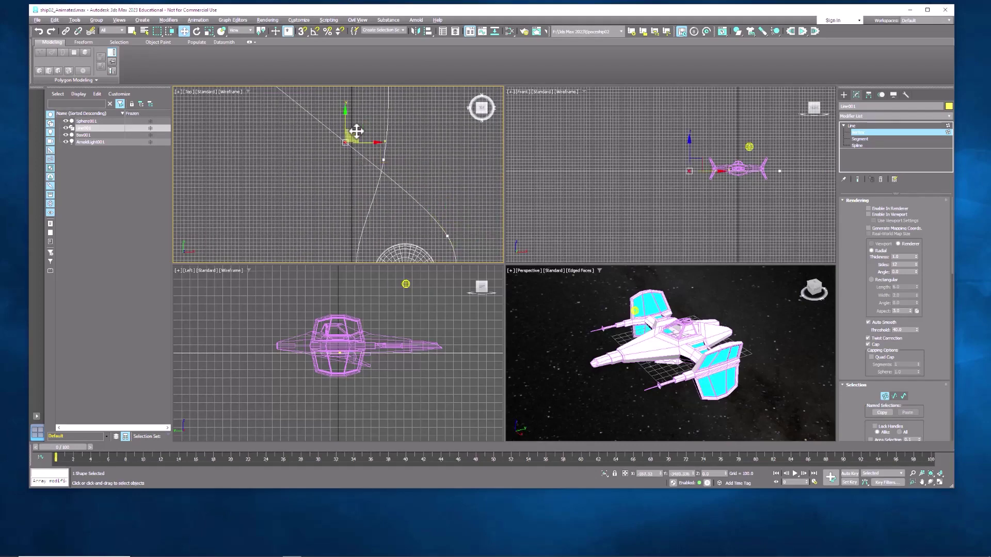
right_click(356, 132)
click(343, 79)
middle_drag(364, 148, 377, 220)
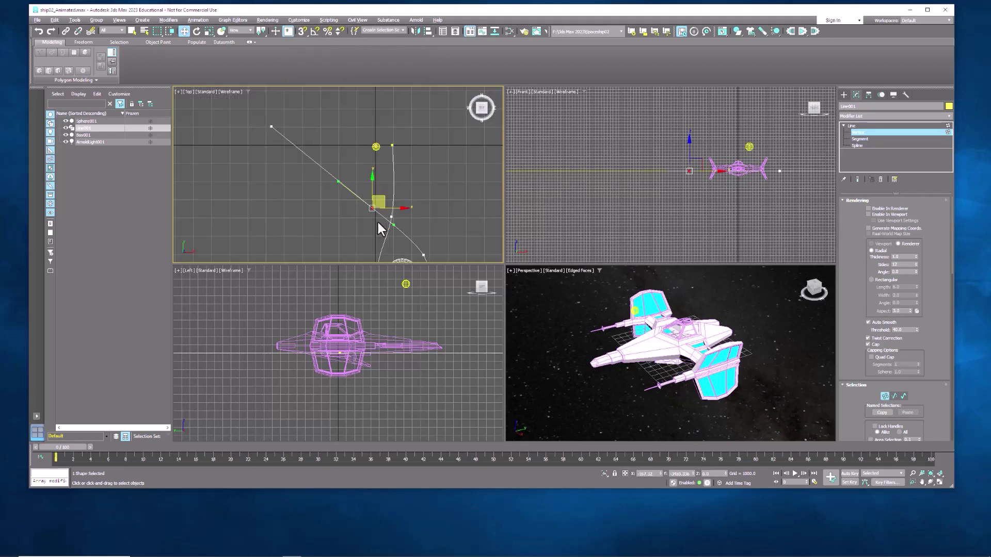
drag(383, 195, 362, 203)
- Move the line's end vertex up-right and frame the whole path with the sphere
drag(273, 124, 296, 110)
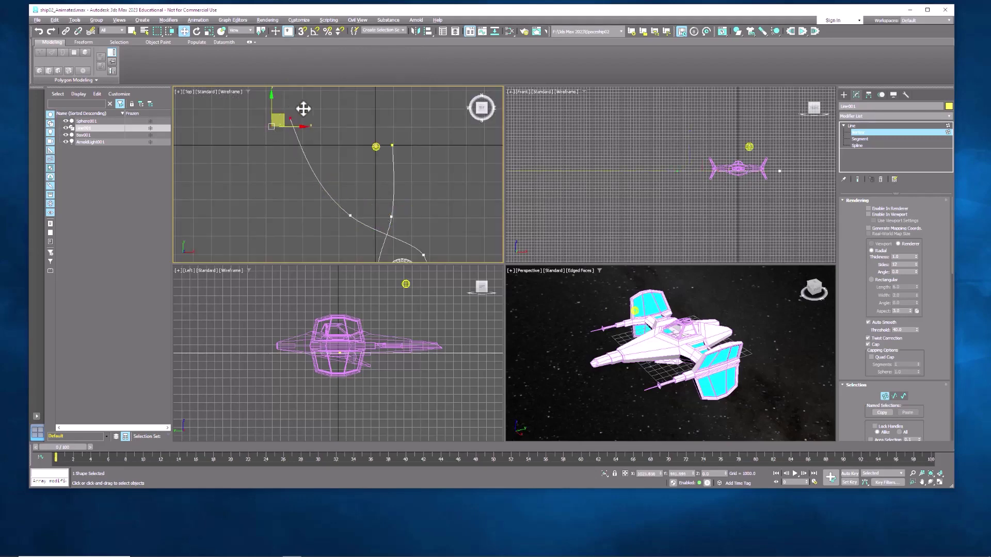
scroll(398, 170, down, 2)
middle_drag(406, 180, 391, 167)
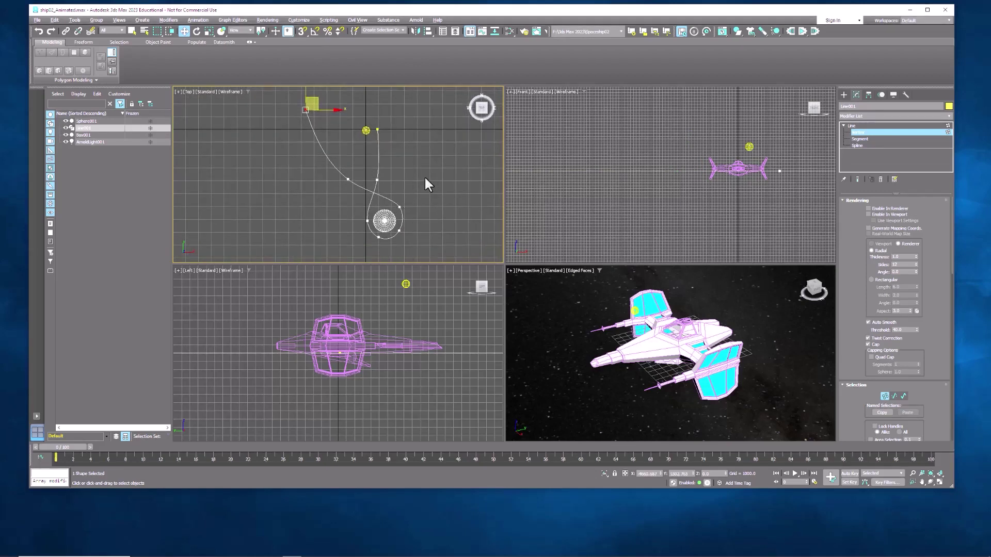
middle_drag(425, 179, 427, 178)
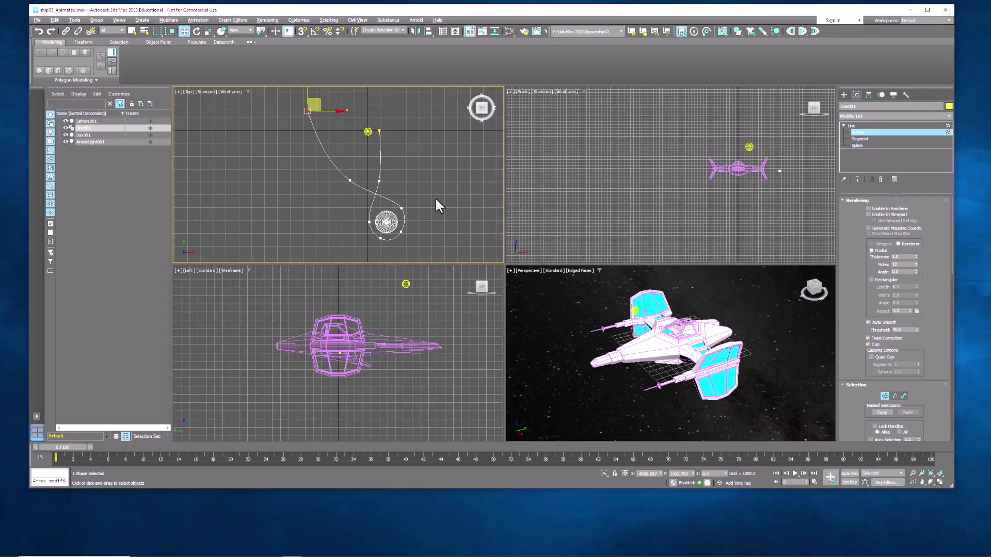
middle_drag(426, 192, 398, 185)
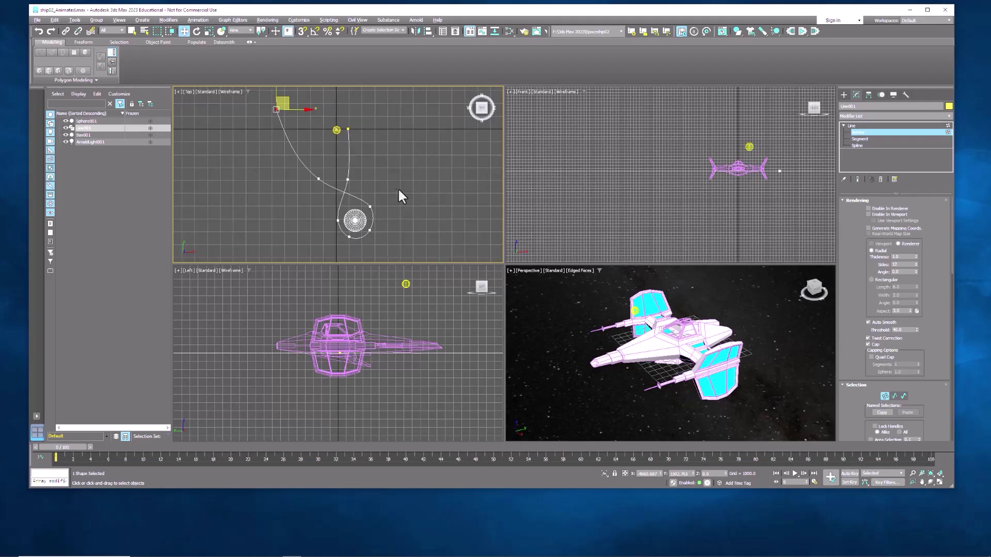
scroll(444, 324, down, 8)
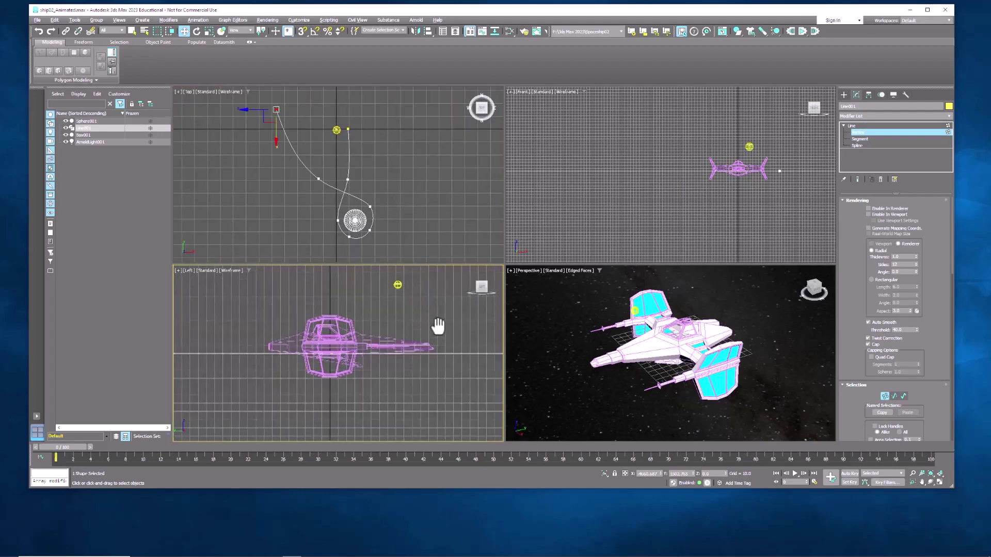
- In the Left view, raise the vertex between the curve and loop to arch the path
scroll(442, 354, down, 5)
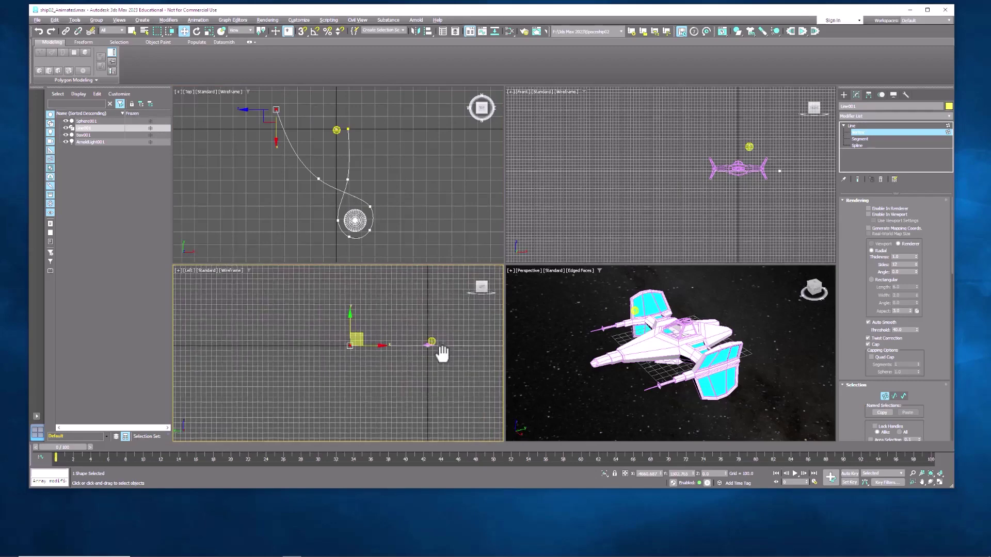
middle_drag(440, 349, 284, 332)
scroll(366, 355, down, 2)
mouse_move(366, 355)
middle_down()
mouse_move(403, 372)
mouse_move(362, 355)
middle_up()
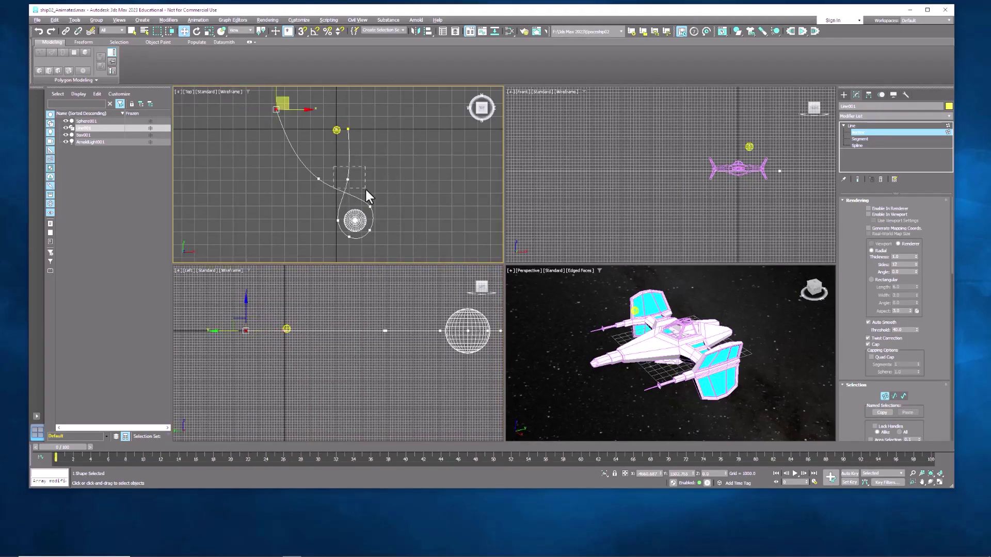
click(348, 179)
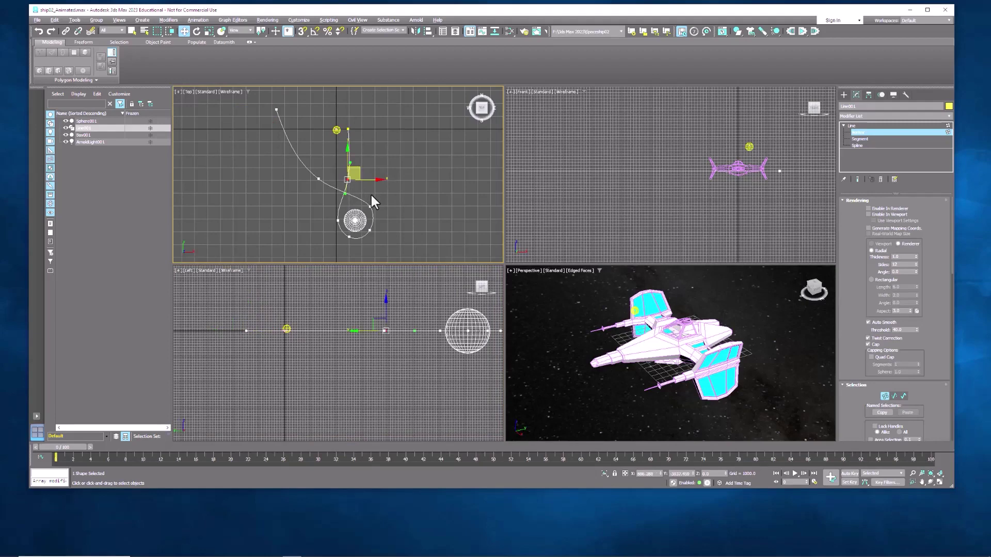
click(386, 300)
drag(386, 301, 386, 282)
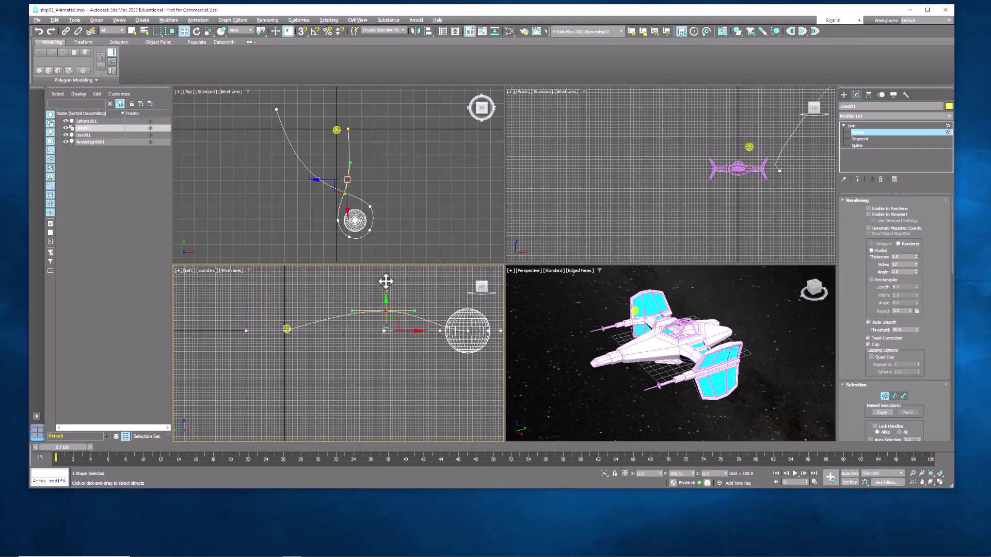
- Lower the loop vertices around the sphere and raise the vertex left of it slightly
drag(327, 214, 377, 253)
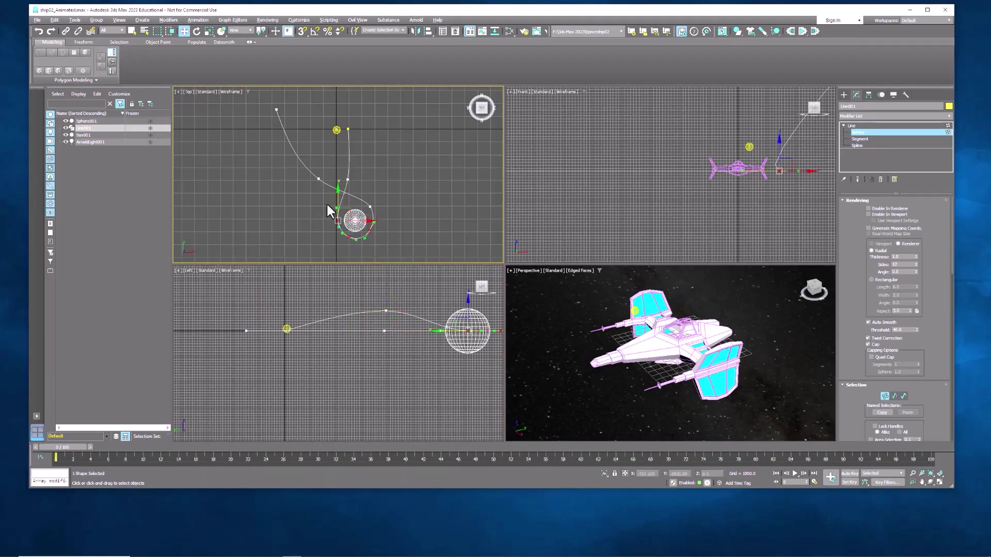
middle_drag(413, 290, 458, 312)
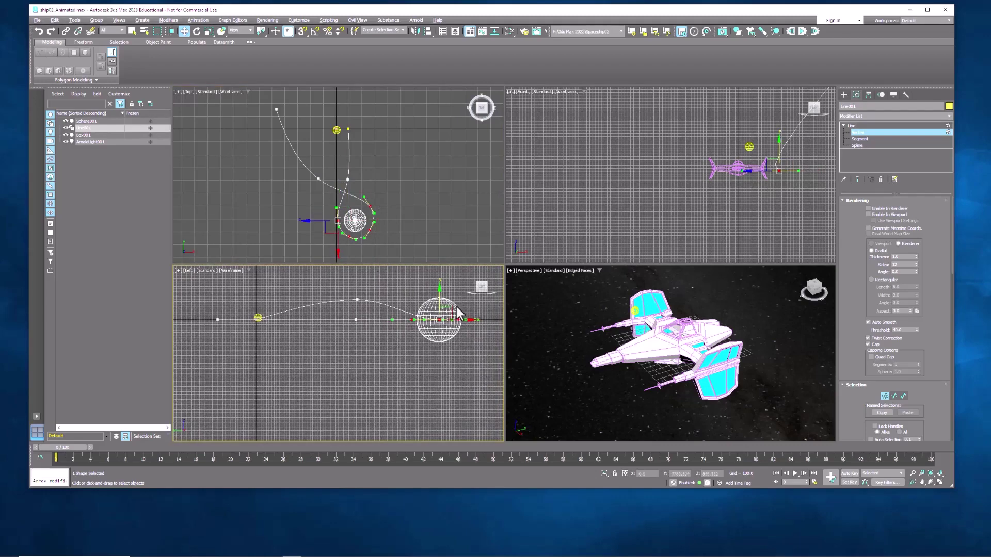
drag(439, 290, 439, 295)
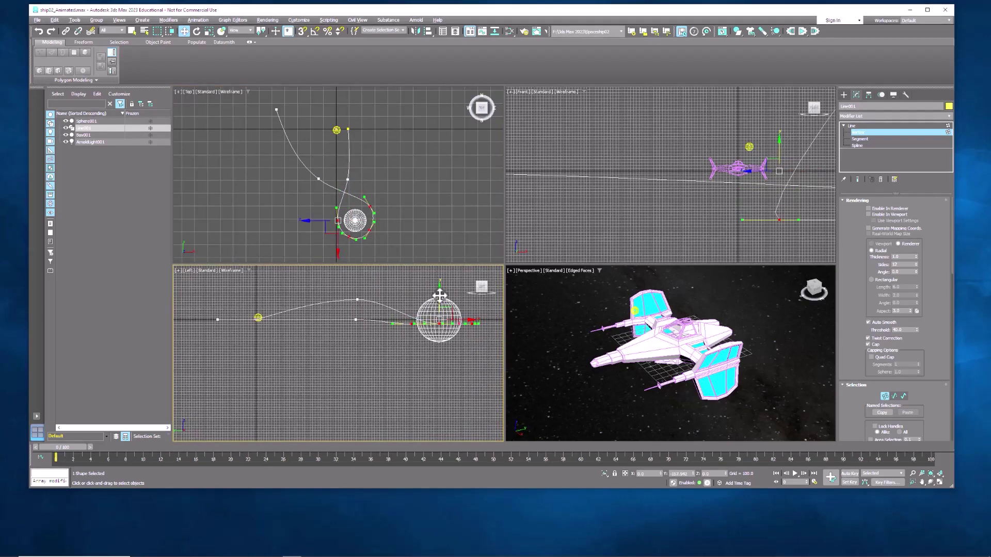
click(355, 320)
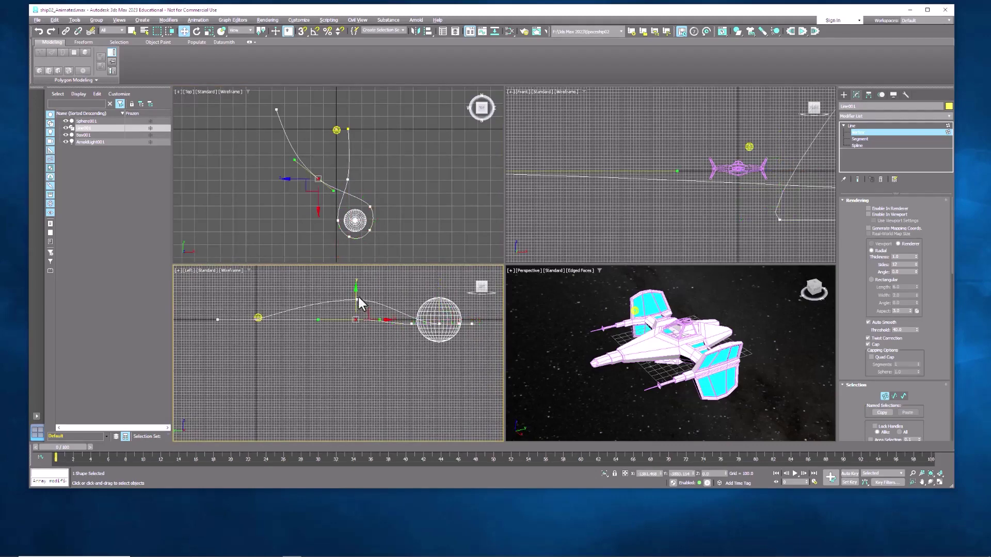
drag(358, 298, 356, 284)
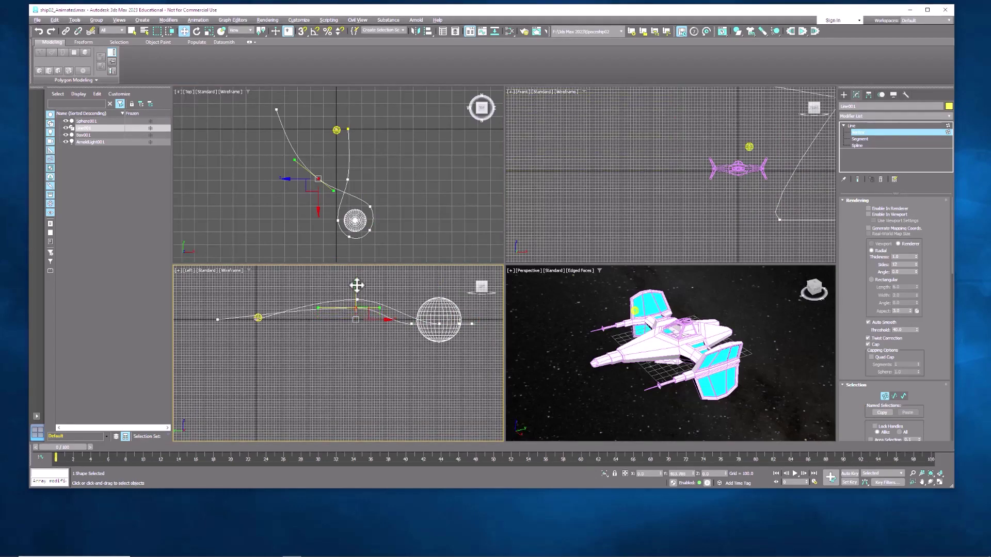
- Lower the vertex behind the sphere and select the vertex to its right
click(367, 235)
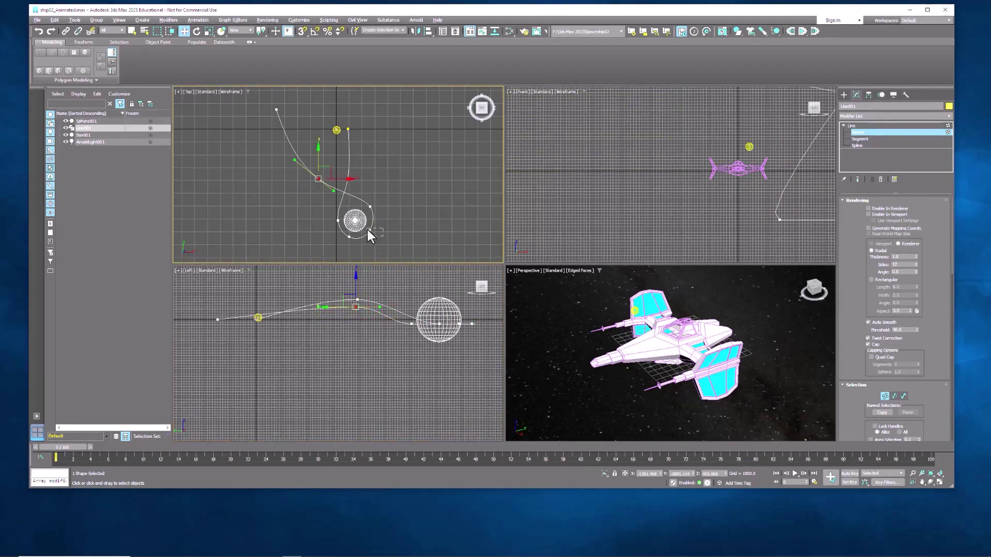
right_click(460, 292)
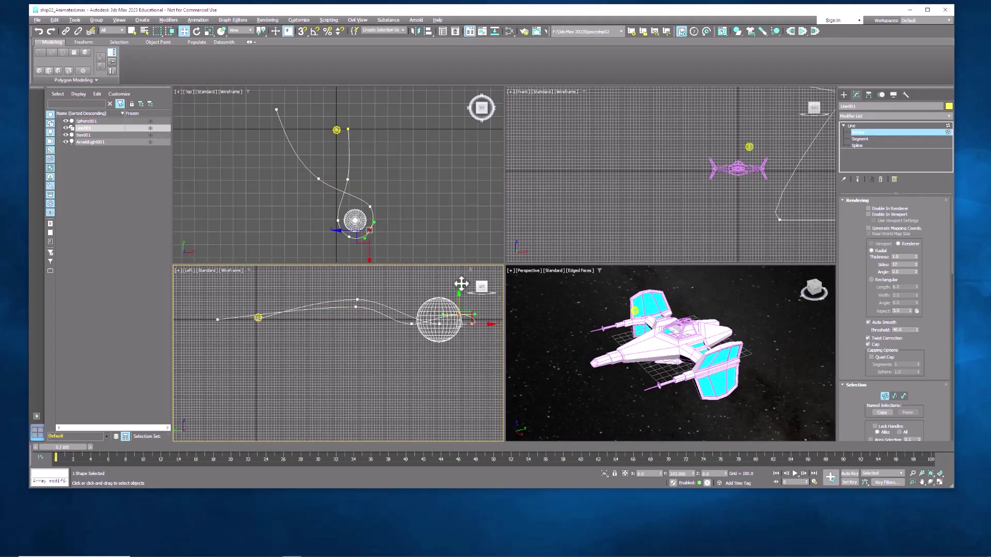
click(436, 325)
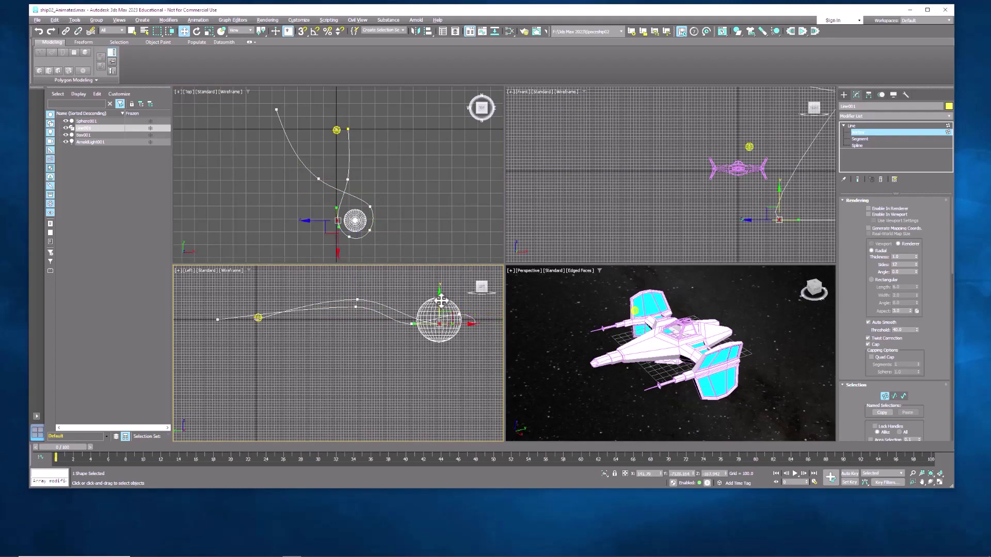
drag(443, 295, 415, 336)
click(471, 325)
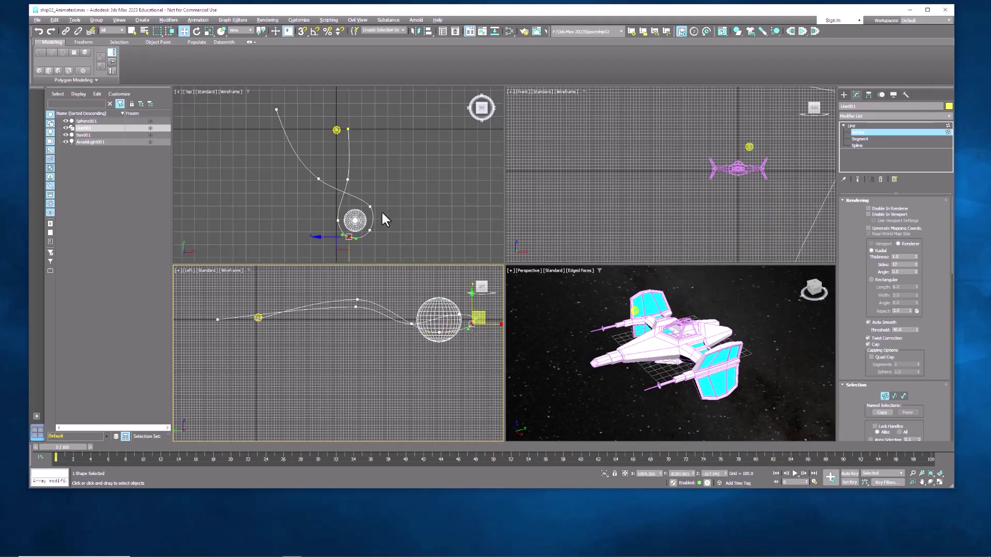
middle_drag(385, 219, 391, 179)
- Place a targeted physical camera near Line001's start in the Top viewport, aimed toward the planet
click(843, 96)
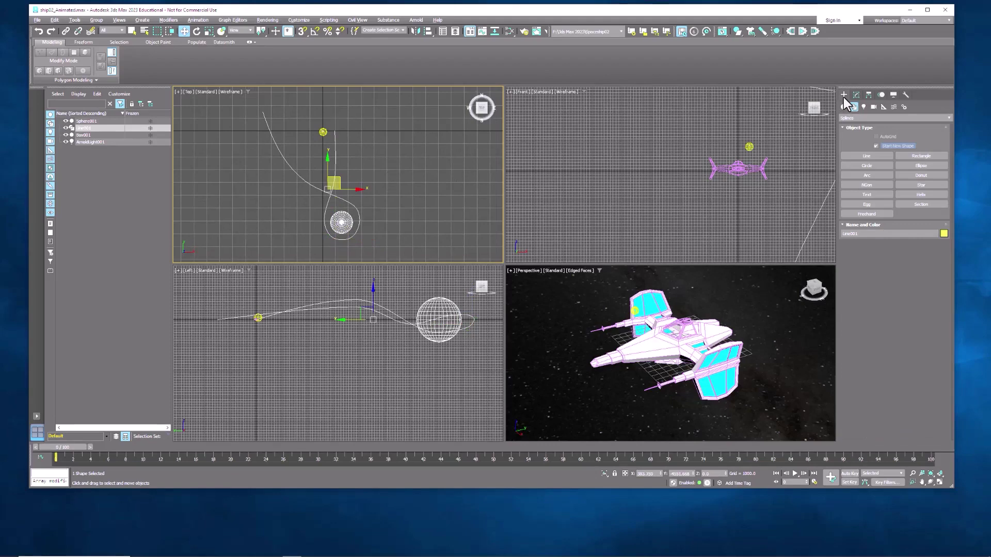
click(874, 106)
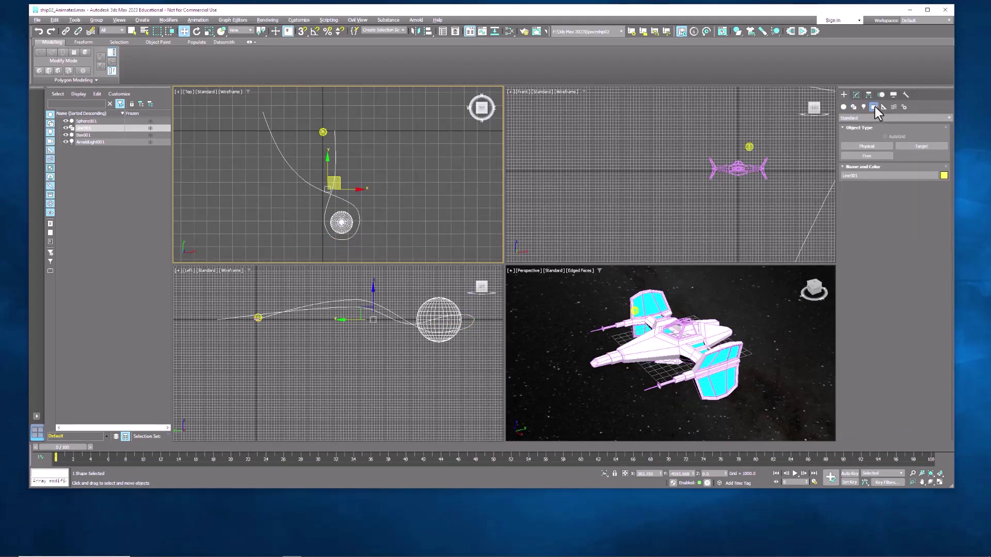
click(875, 147)
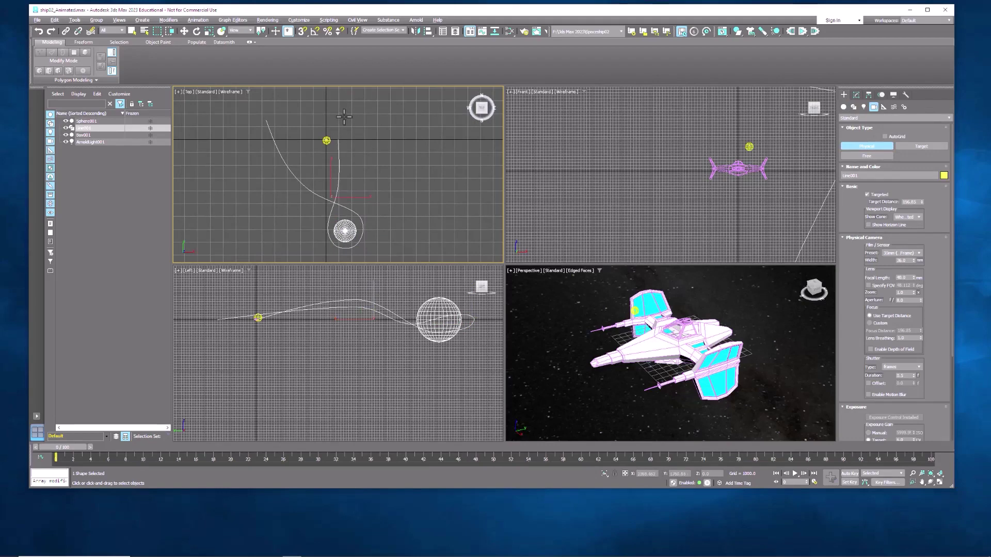
drag(346, 114, 344, 156)
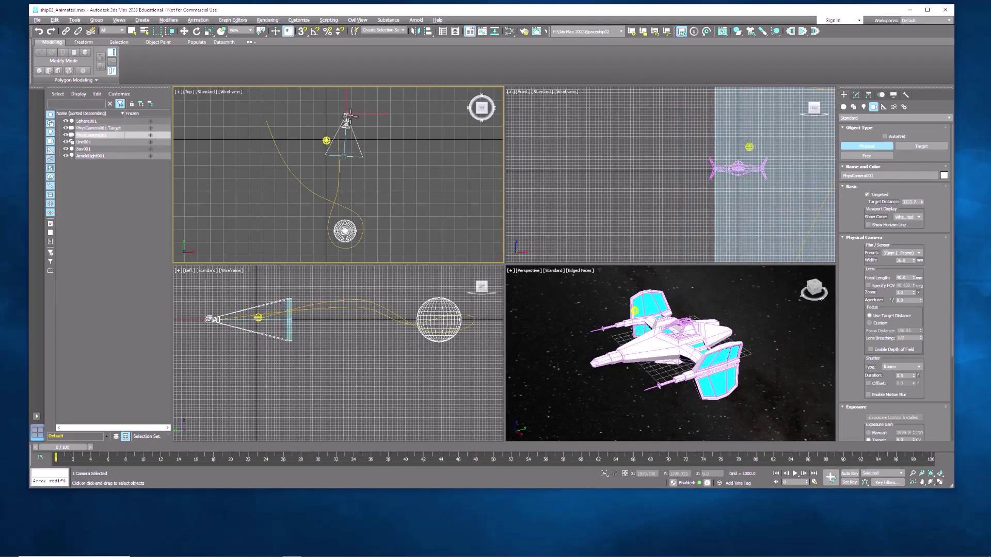
key(w)
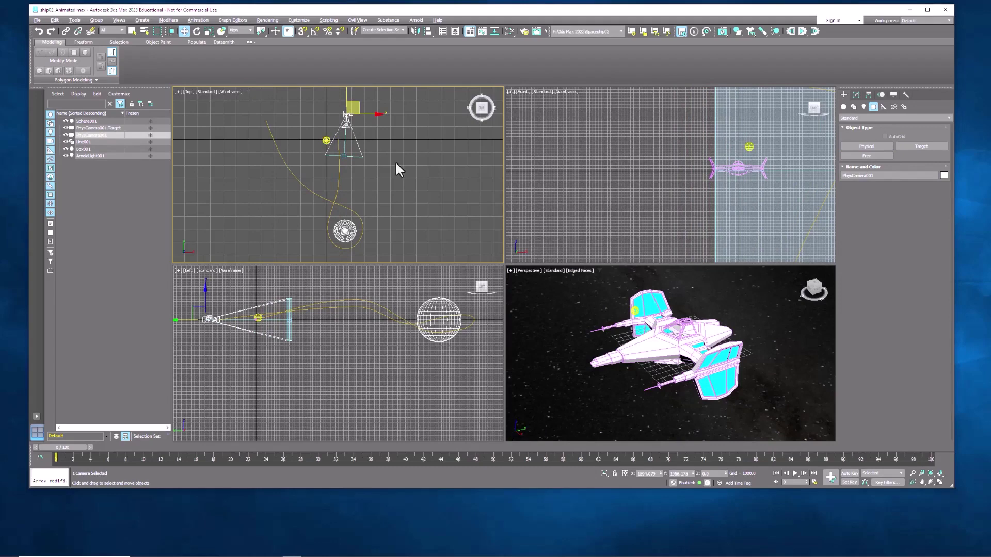
- Switch the perspective view to PhysCamera001, then move its target in Top to frame planet and path
click(529, 272)
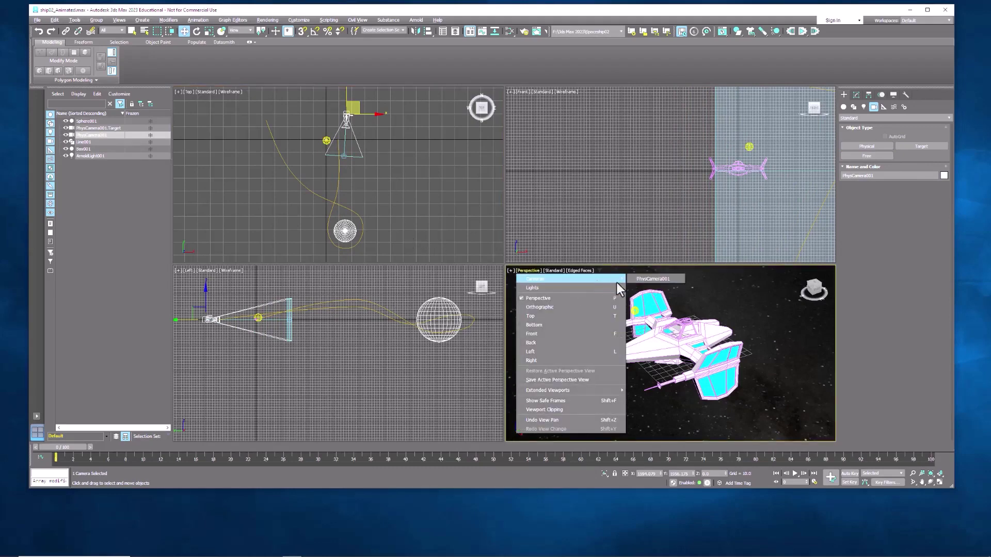
click(644, 281)
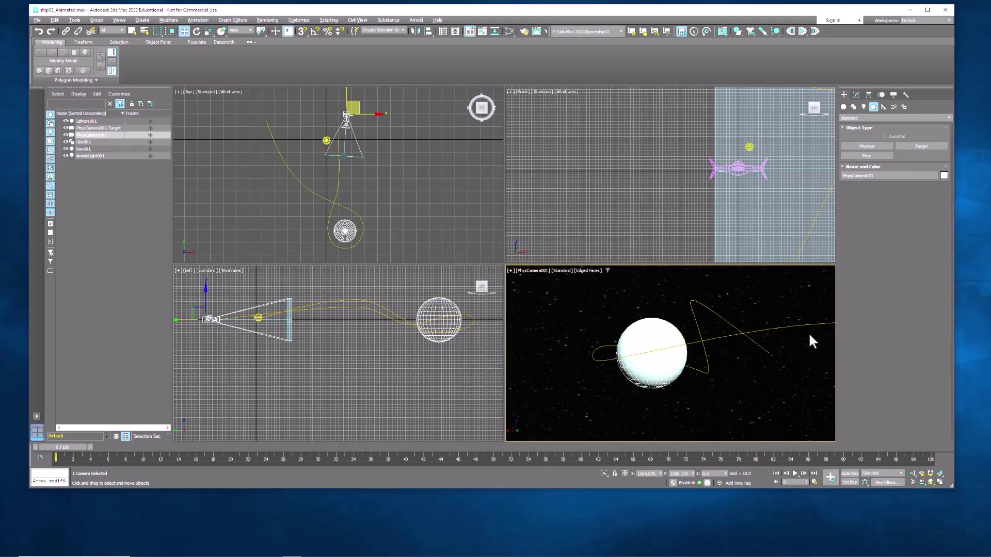
right_click(383, 147)
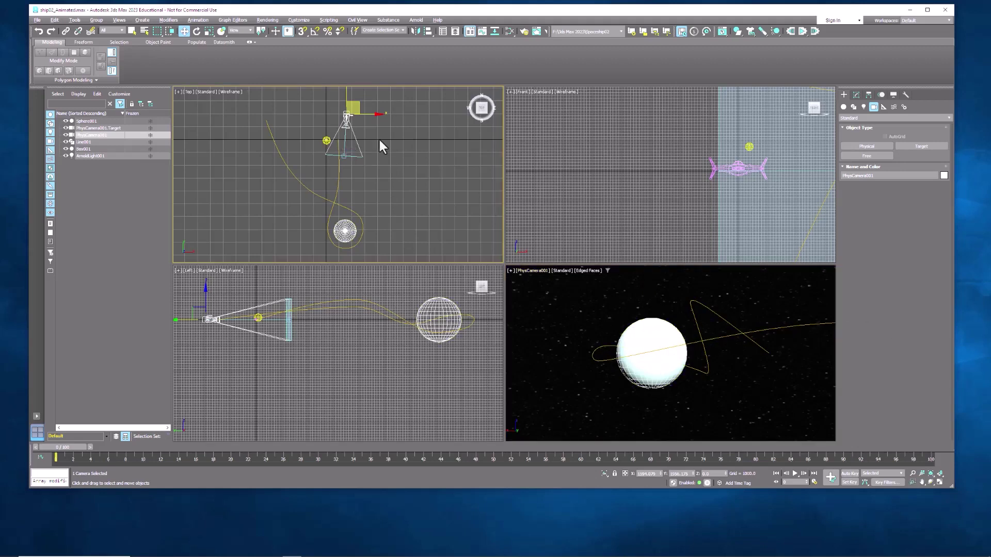
click(343, 155)
drag(354, 144, 345, 158)
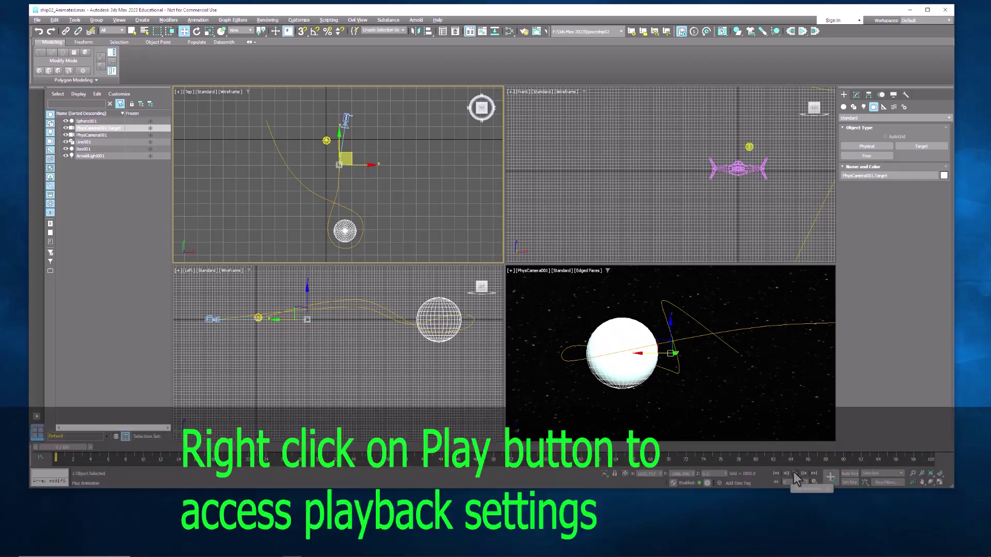
- Set the animation End Time to 300 in Time Configuration
right_click(795, 473)
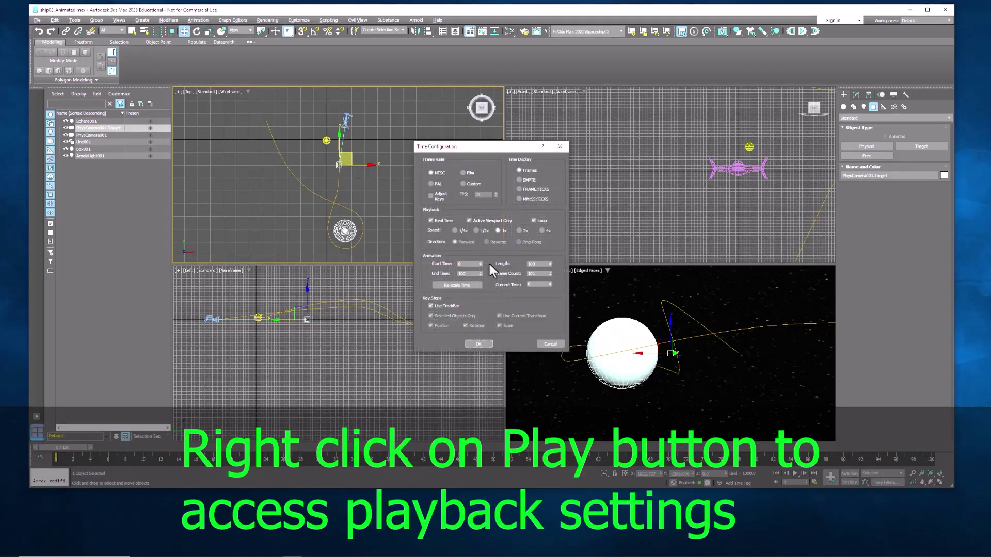
double_click(465, 273)
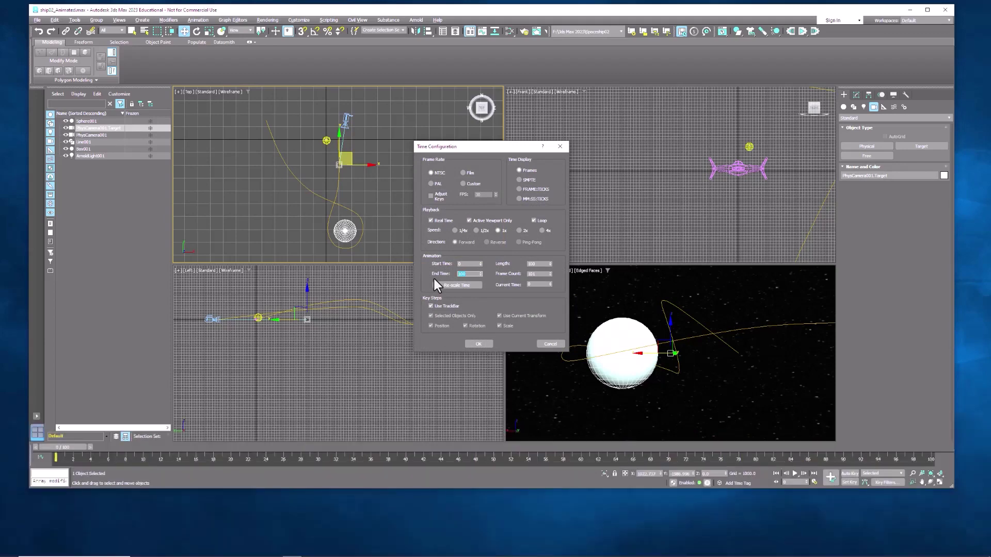
text(300)
key(Return)
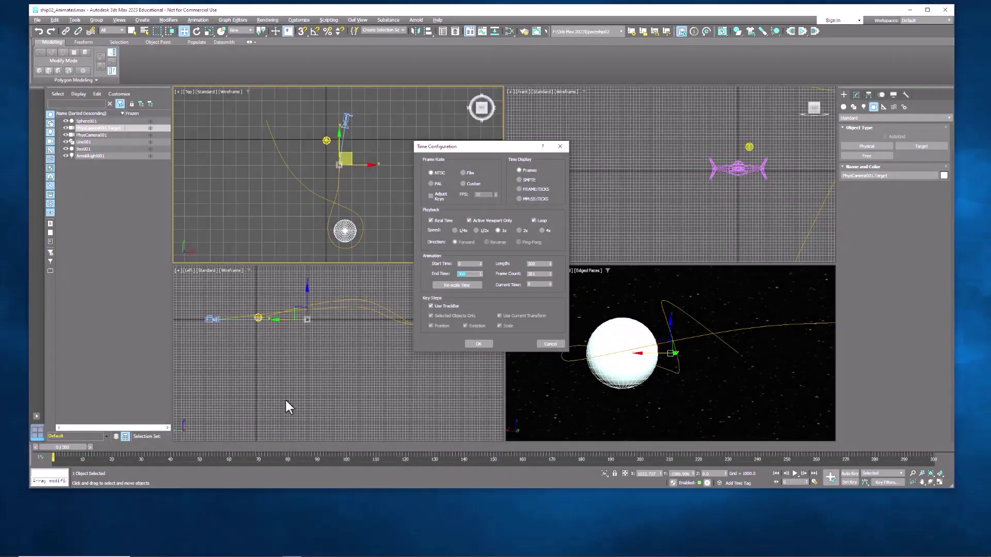
click(481, 344)
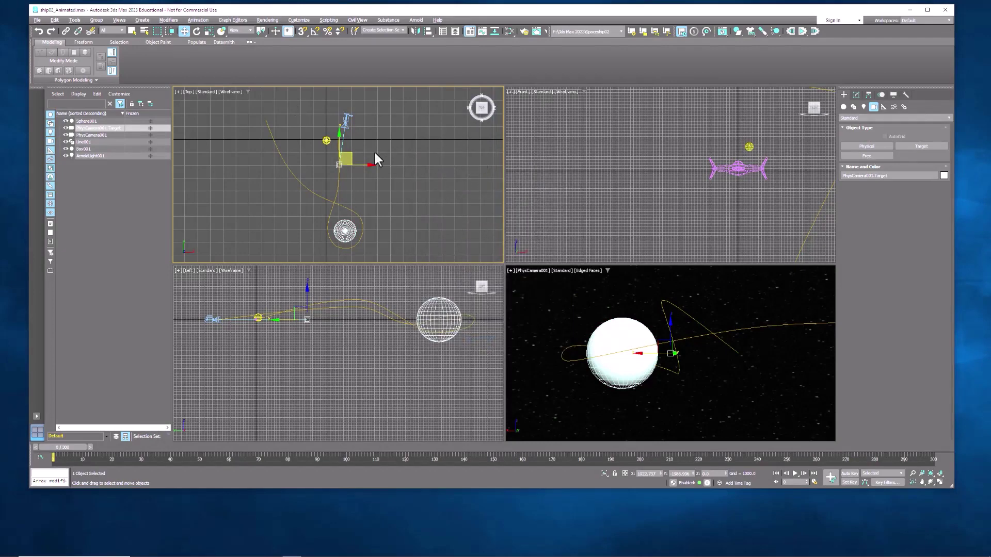
- Select the spaceship and pan the front view to bring the planet in
scroll(356, 161, up, 2)
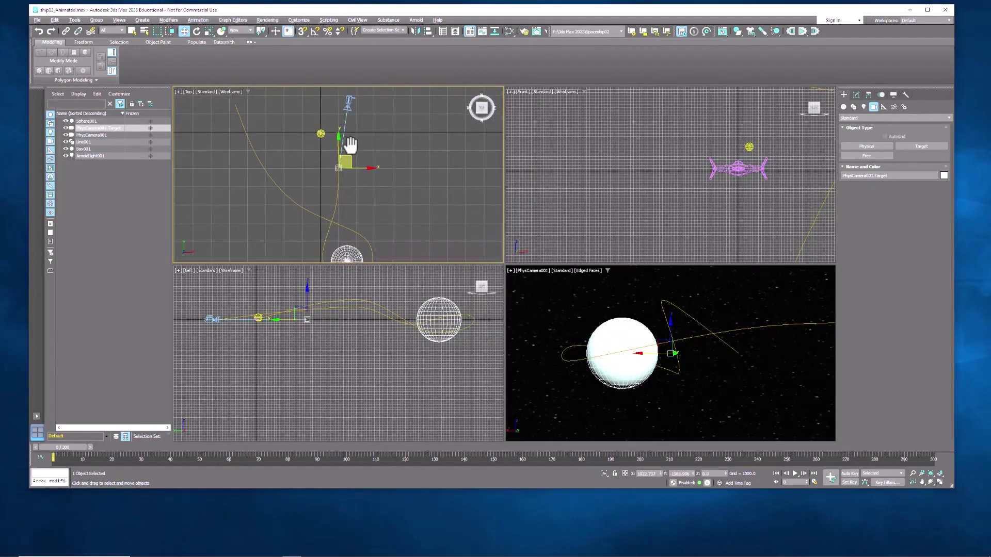
middle_drag(350, 145, 352, 145)
click(731, 174)
scroll(742, 199, down, 2)
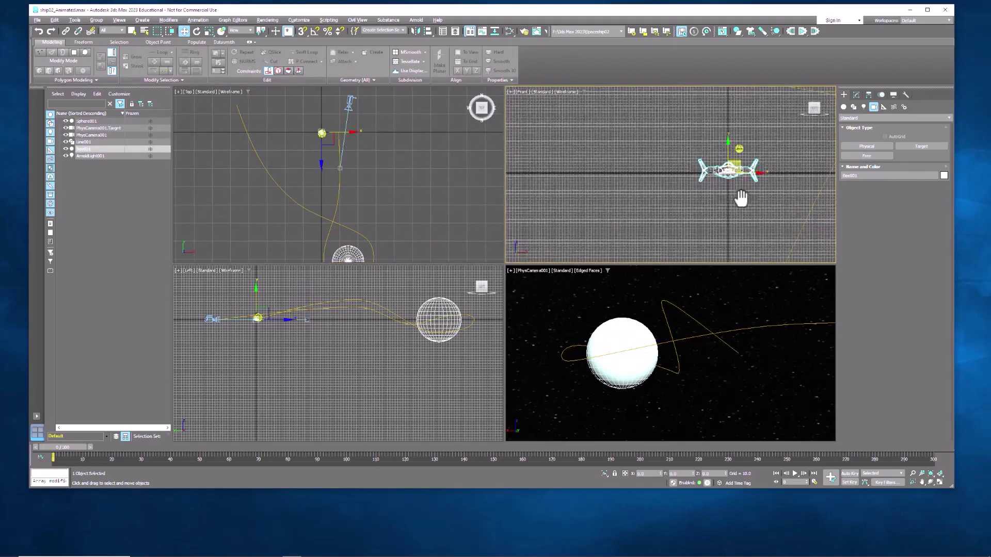
middle_drag(742, 199, 647, 203)
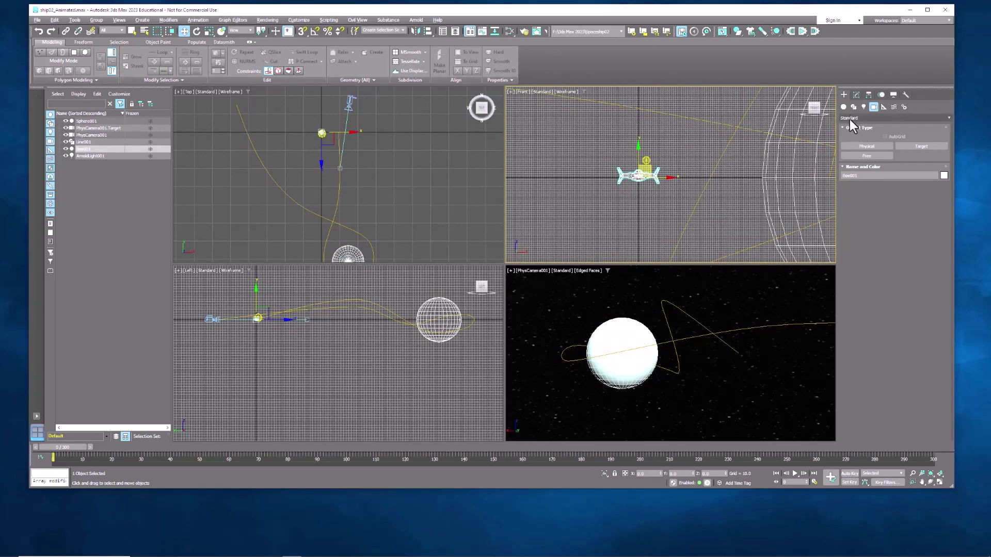
- Apply Animation > Constraints > Path Constraint to the spaceship
click(202, 21)
mouse_move(223, 62)
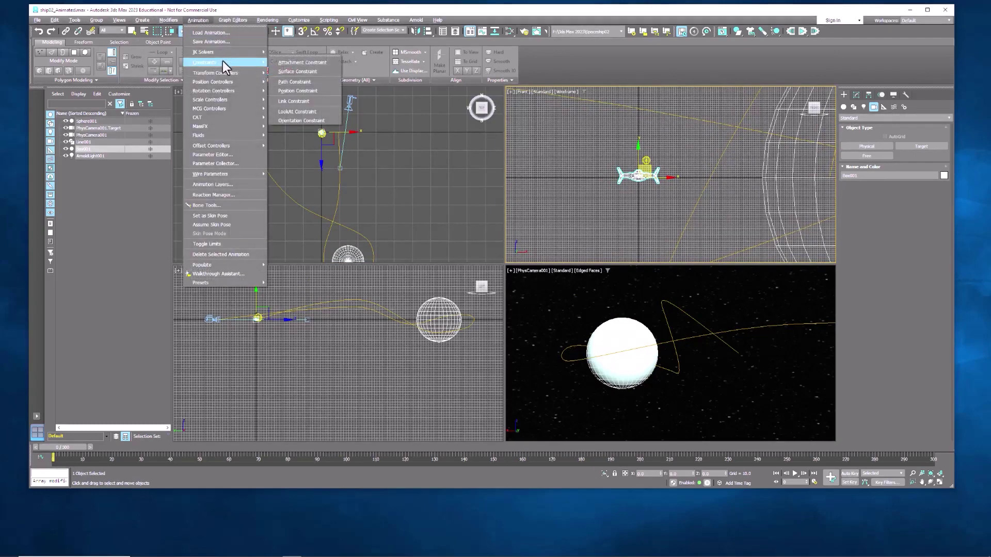
click(299, 82)
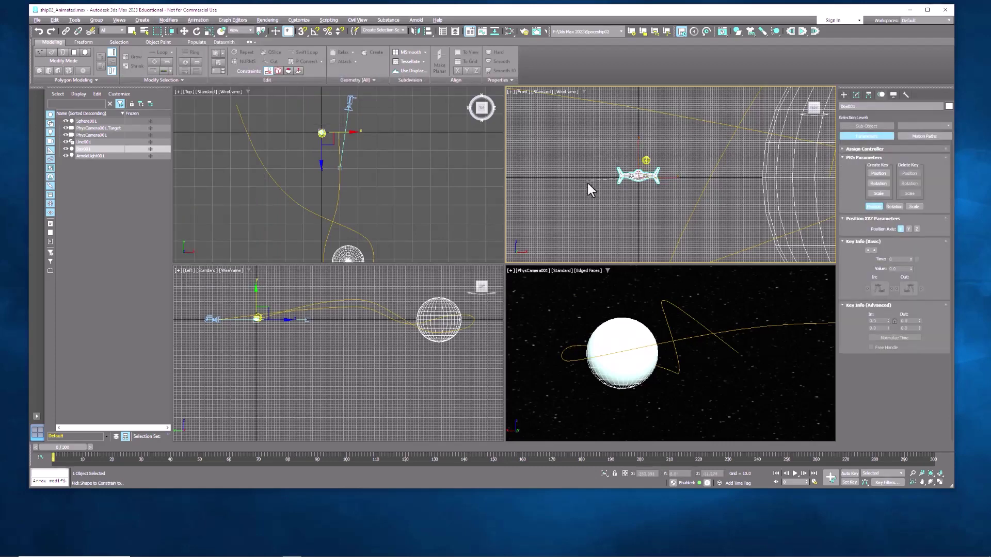
- Pick Line001 as the spaceship's path and zoom the top view in on the ship
click(671, 115)
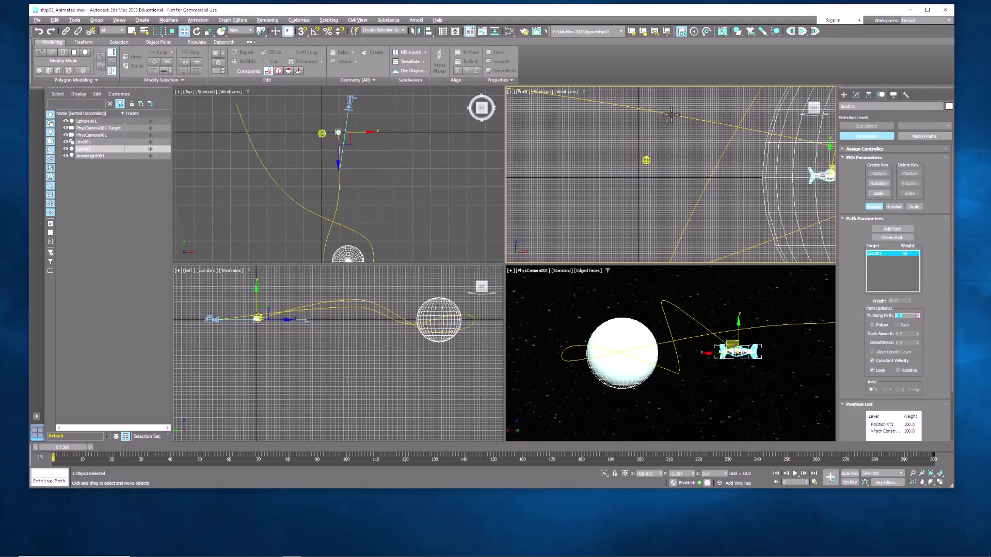
scroll(366, 154, up, 5)
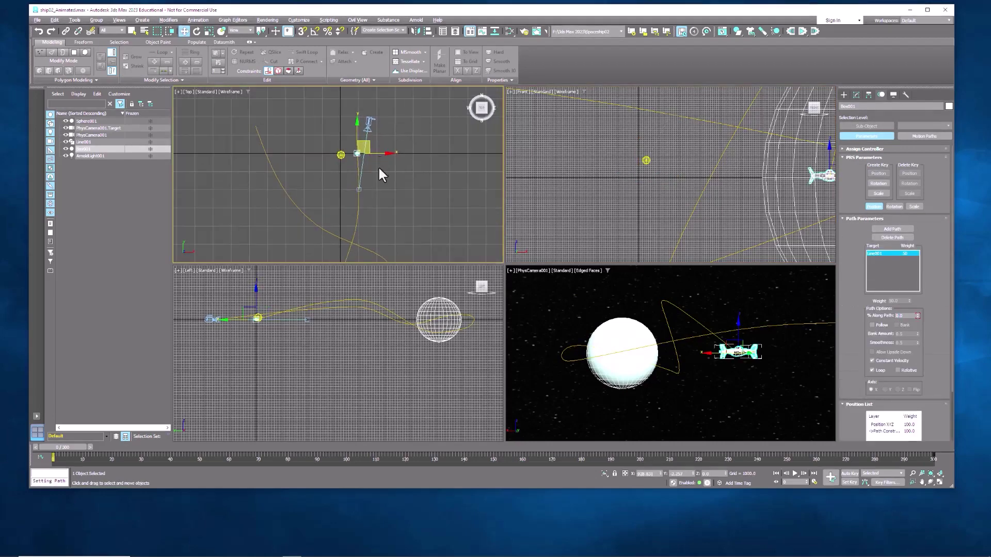
middle_drag(364, 161, 380, 149)
scroll(364, 155, up, 3)
scroll(405, 176, down, 3)
- Scrub the timeline to frames 28, 220 and 6, then back to 0, checking the ship's motion
drag(68, 449, 159, 475)
key(w)
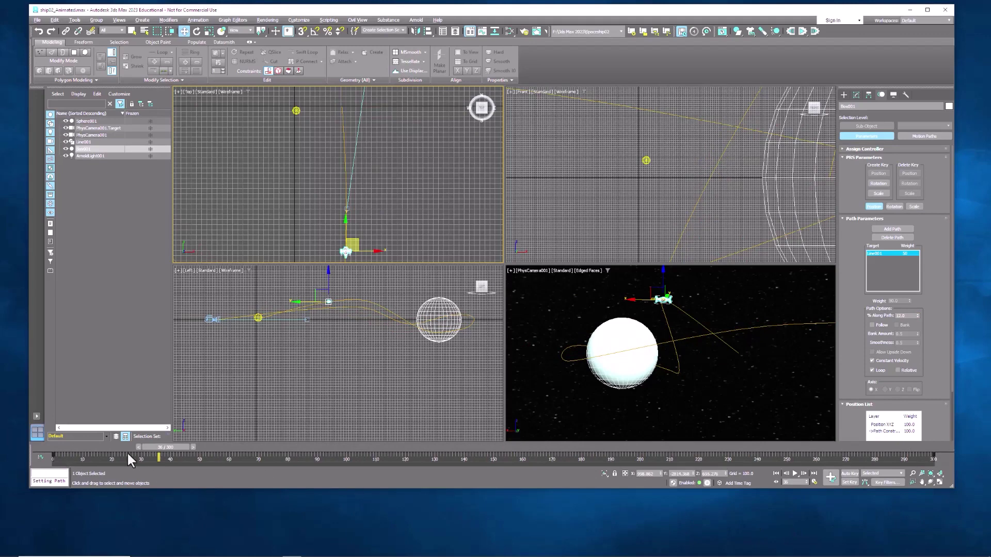
drag(166, 448, 70, 462)
key(w)
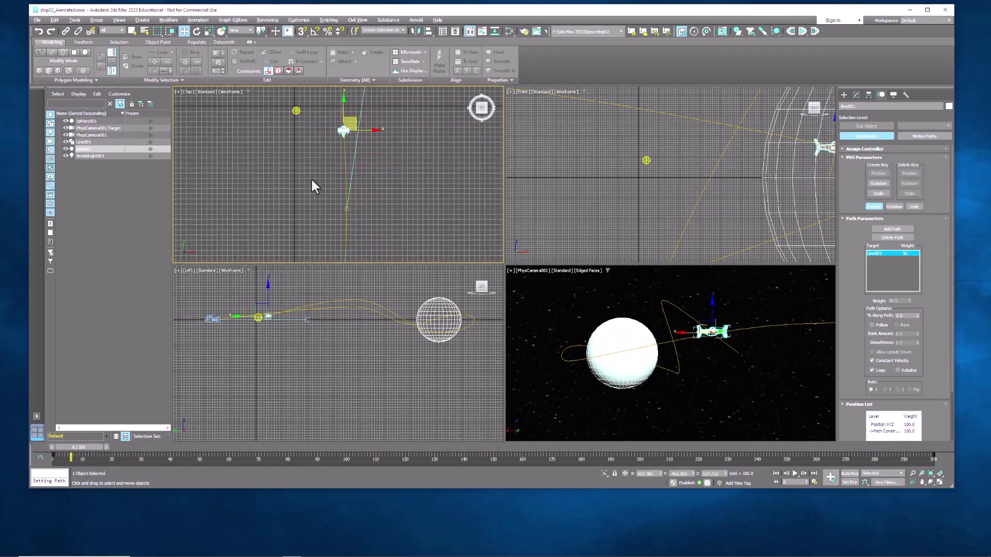
middle_drag(336, 168, 360, 253)
scroll(354, 193, up, 6)
drag(95, 449, 77, 449)
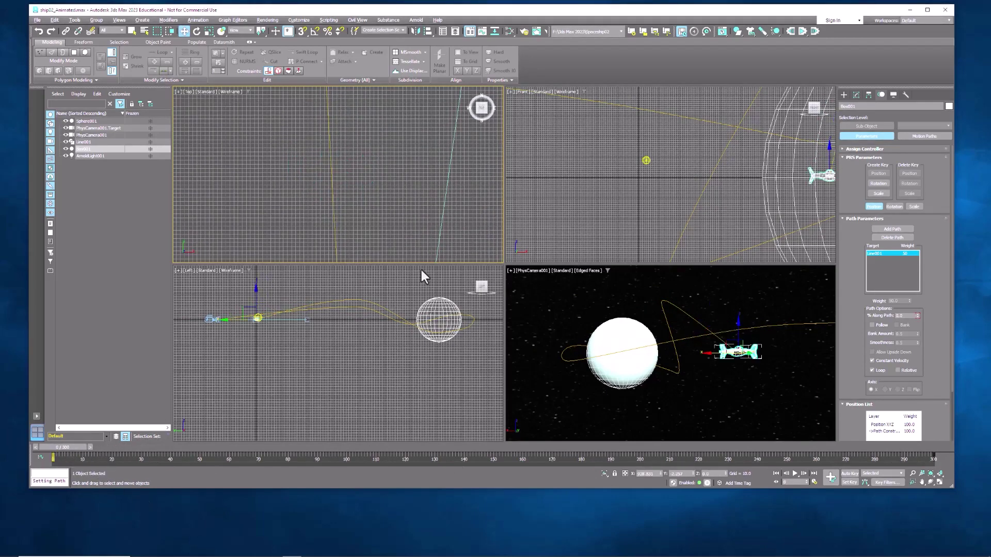
middle_drag(341, 116, 369, 167)
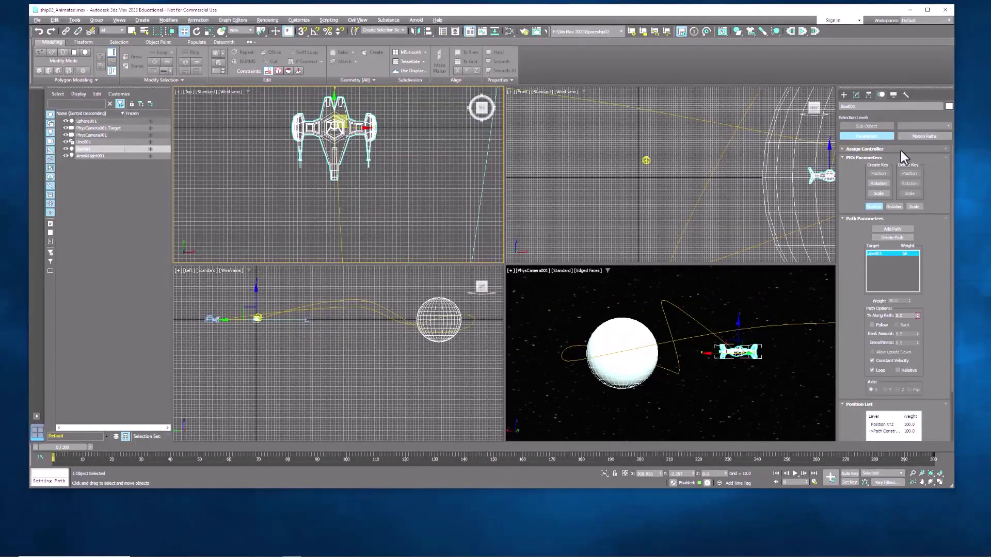
- Turn on Follow, set the axis to Y with Flip, and scrub to frame 62 to verify orientation
scroll(930, 256, down, 3)
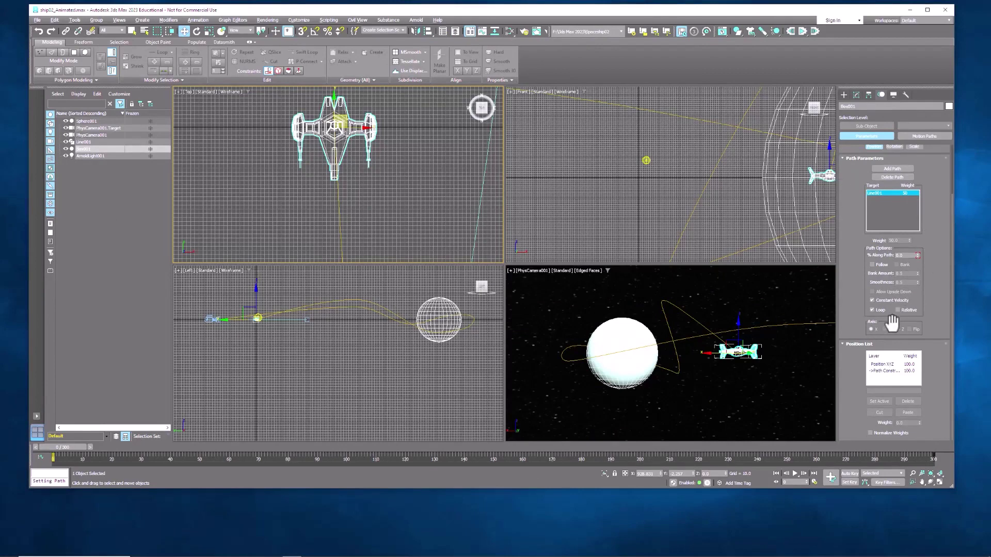
click(873, 265)
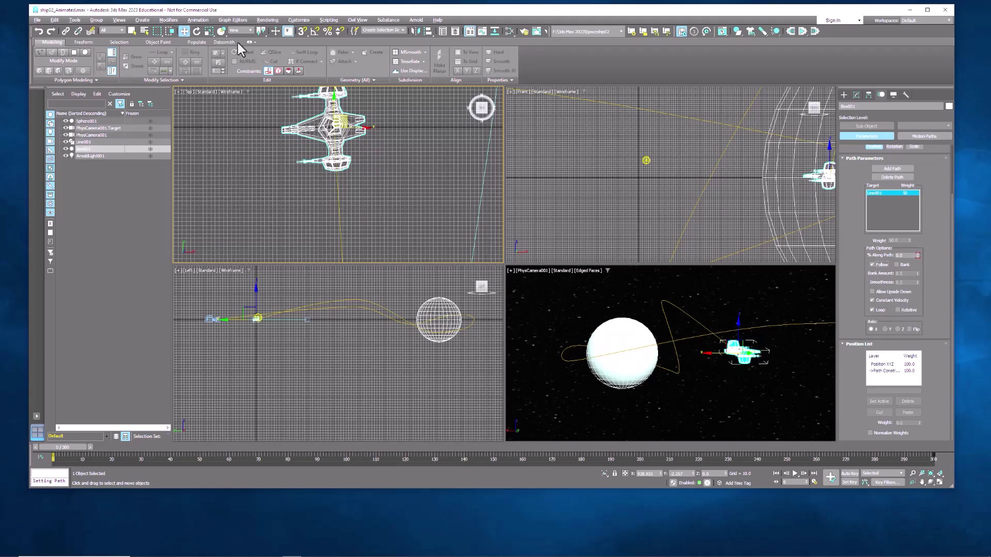
middle_drag(385, 154, 386, 180)
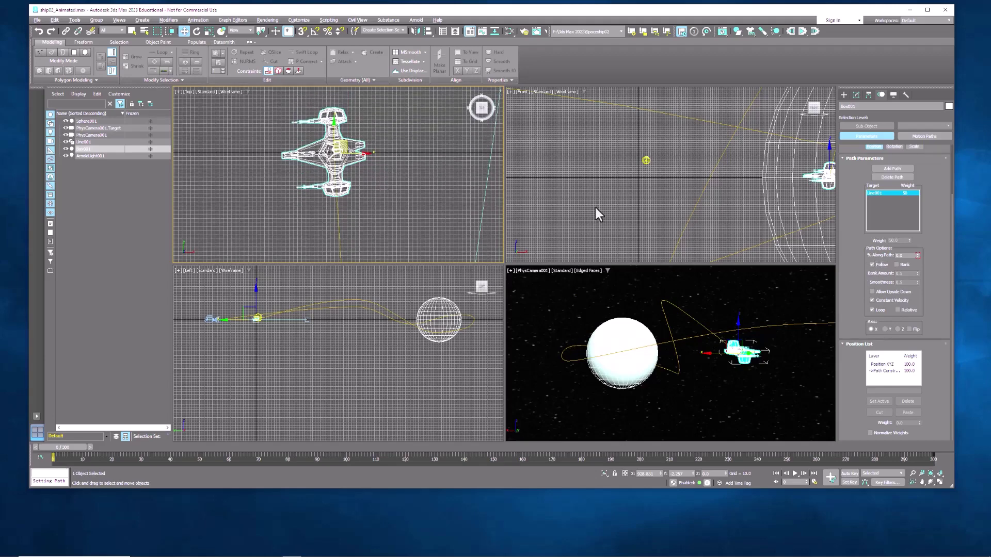
click(884, 329)
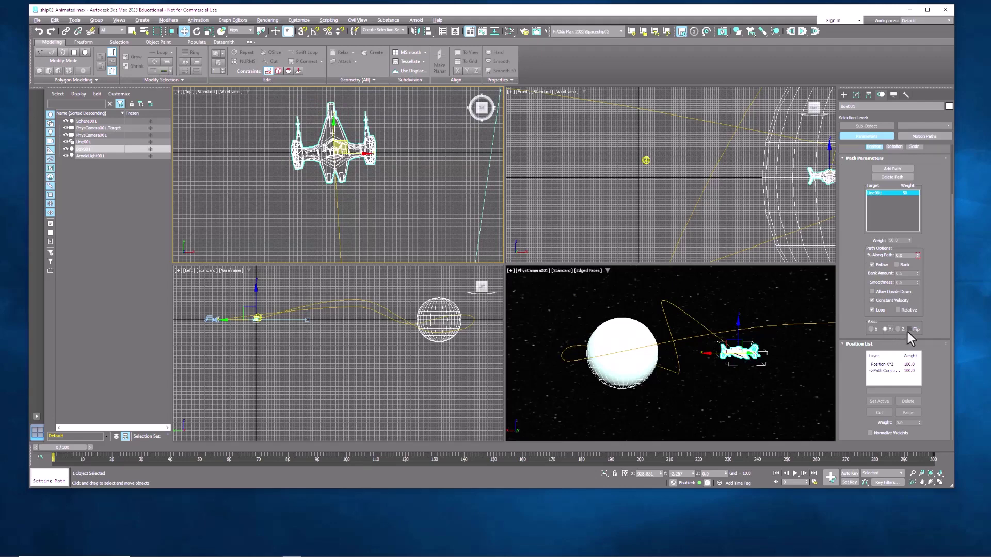
click(908, 329)
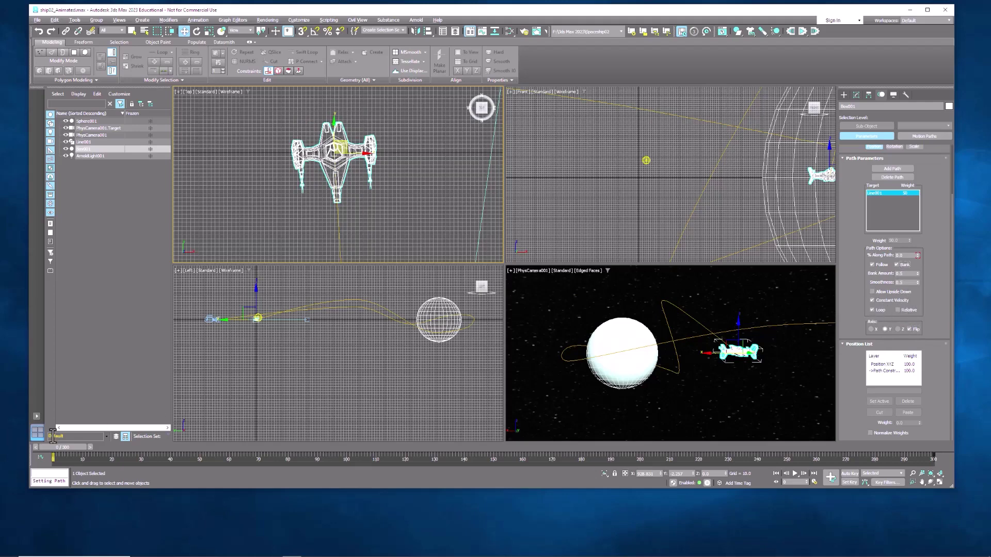
drag(72, 447, 217, 427)
- Raise the spaceship's Bank Amount from 10.88 to about 15.93
key(w)
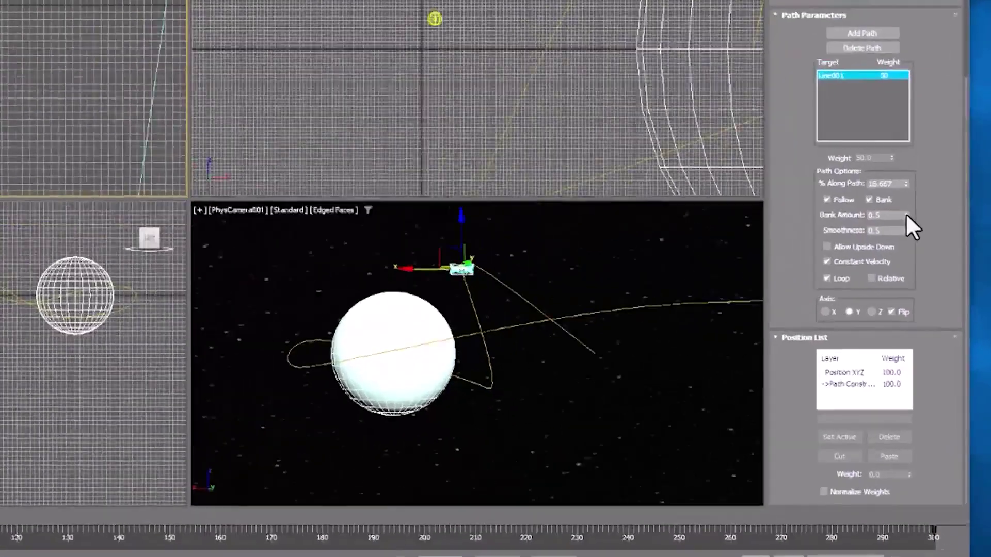
drag(917, 274, 857, 490)
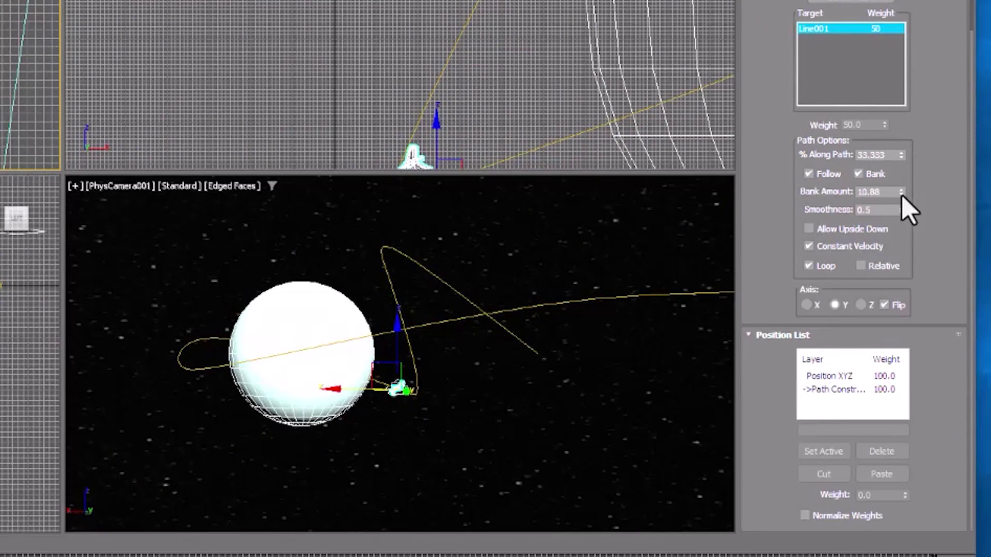
drag(901, 191, 897, 68)
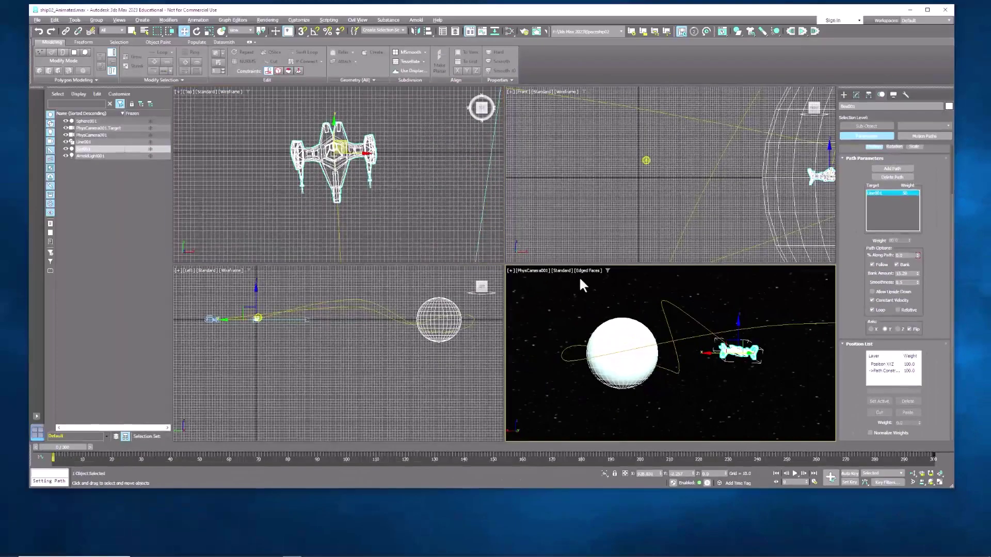
click(793, 473)
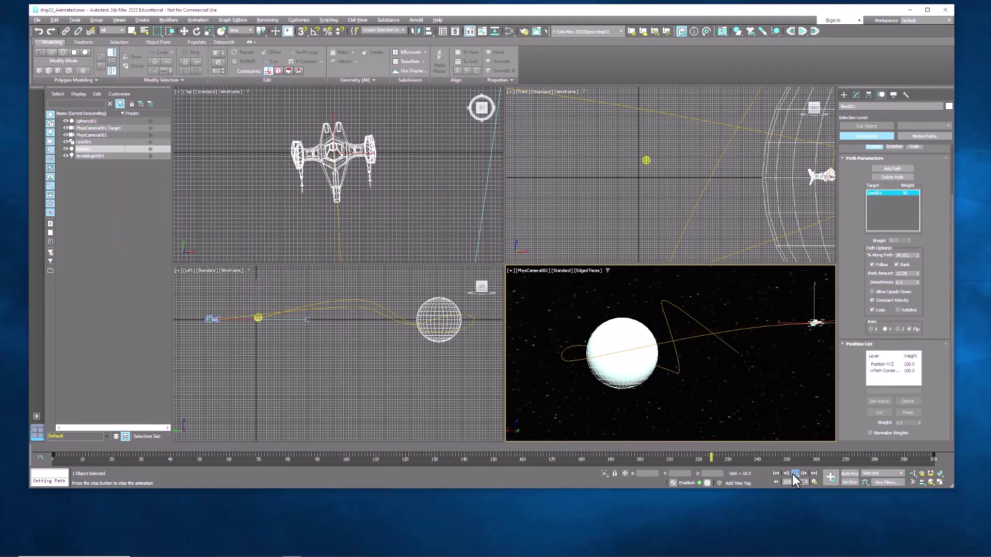
click(794, 474)
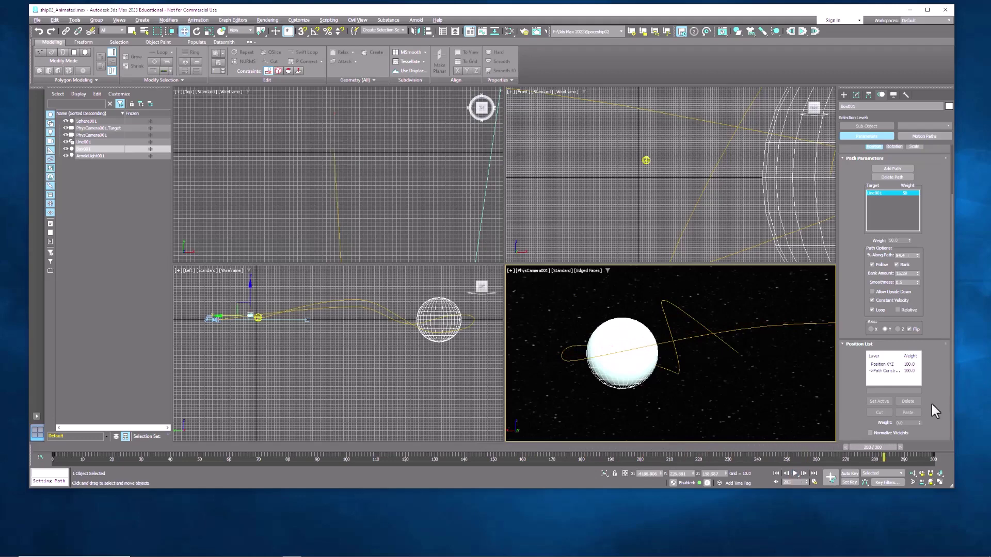
drag(883, 448, 57, 493)
key(w)
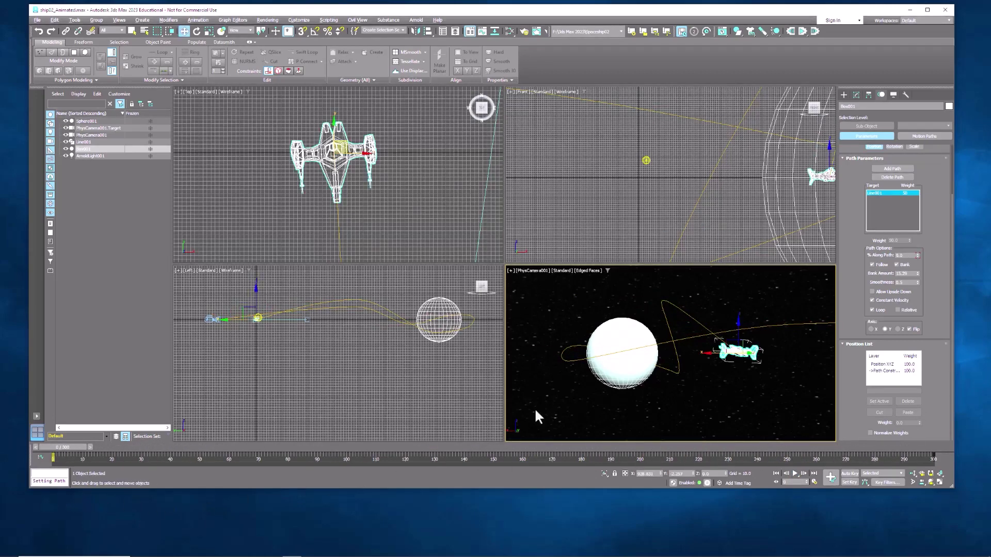